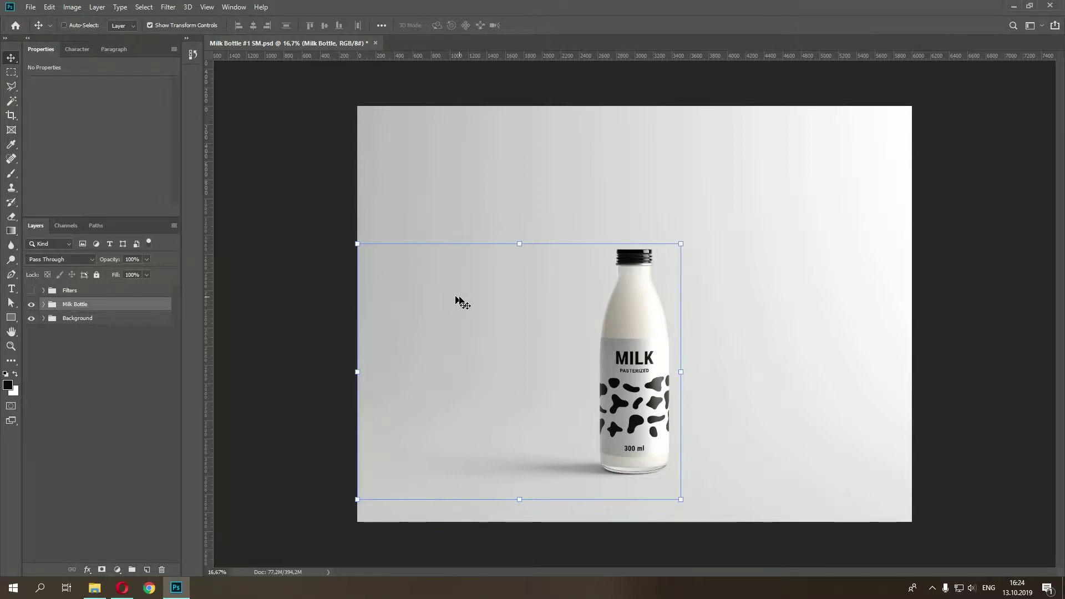
- Turn on Auto-Select and expand the Milk Bottle, Bottle Colors and Milk Color groups
drag(638, 351, 625, 383)
click(64, 25)
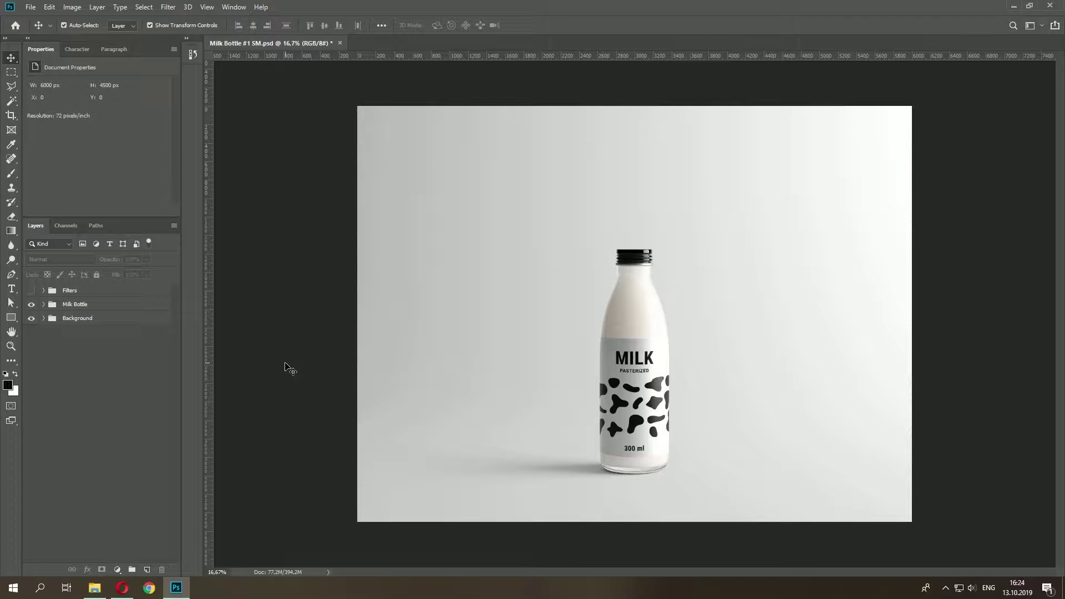
click(98, 306)
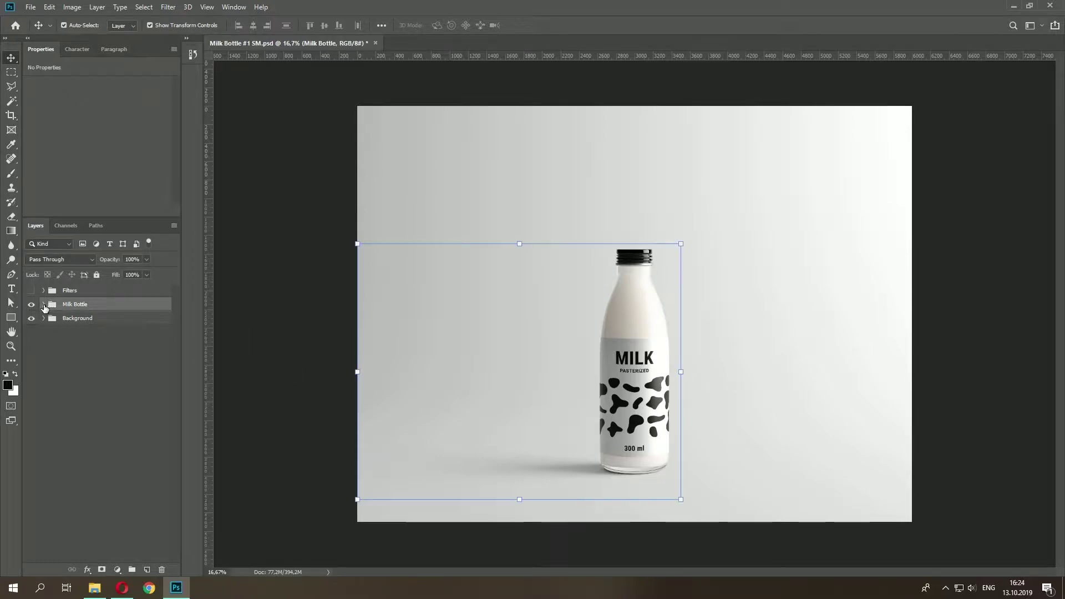
click(43, 306)
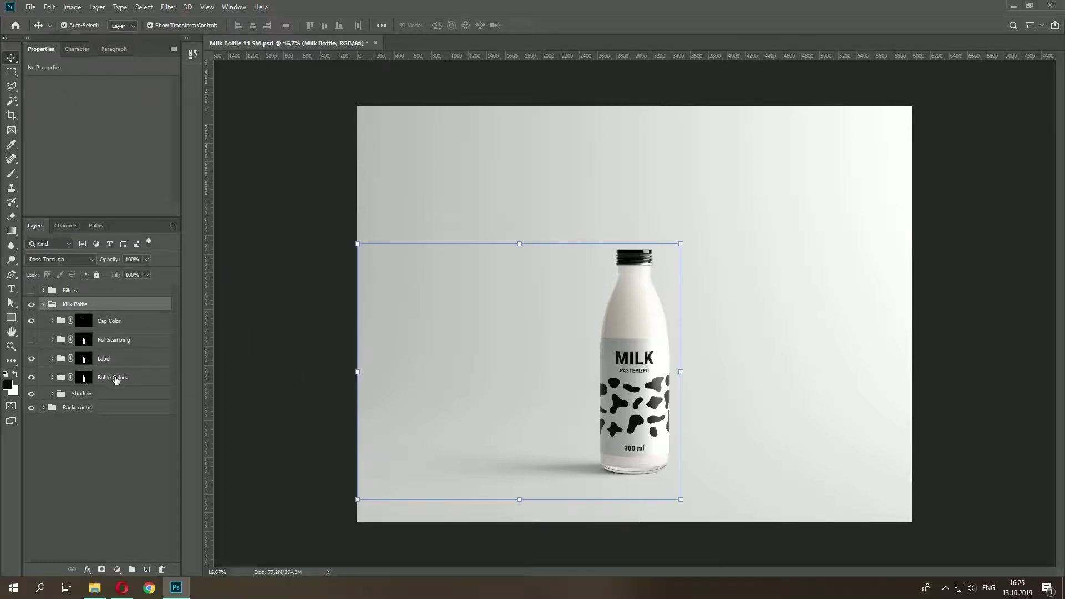
click(115, 380)
click(52, 377)
click(91, 408)
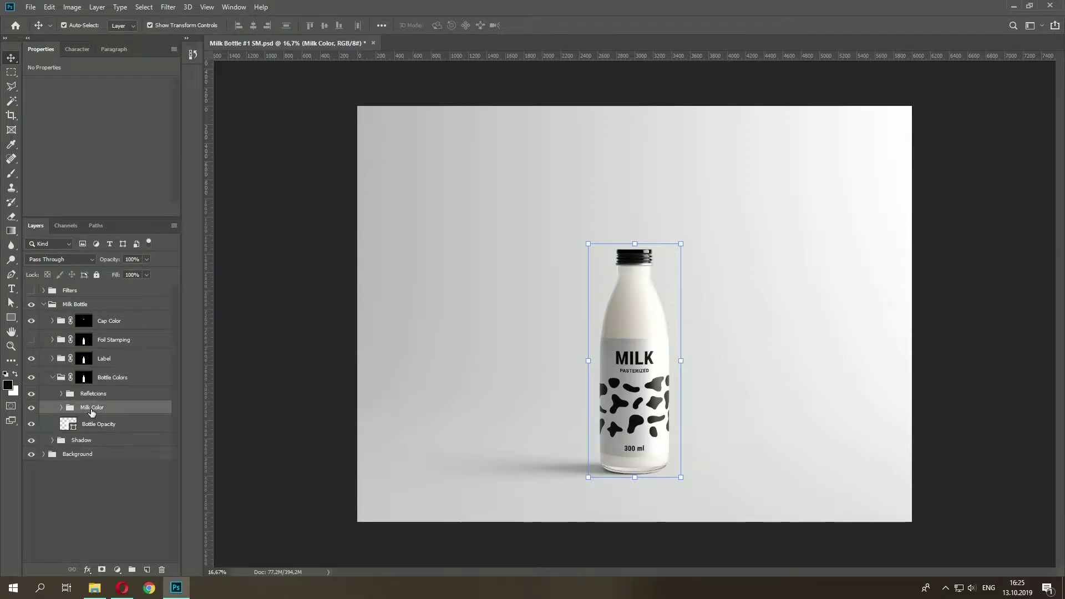
click(61, 408)
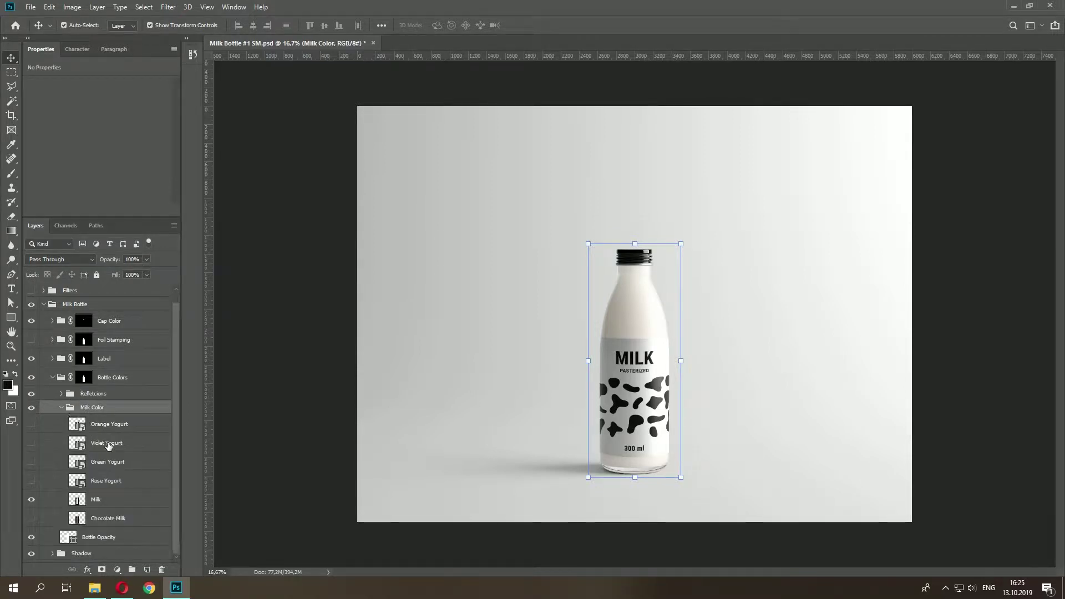
- Hide the Milk layer in the Milk Color group, toggling its visibility to compare the bottle
scroll(108, 472, down, 1)
click(105, 494)
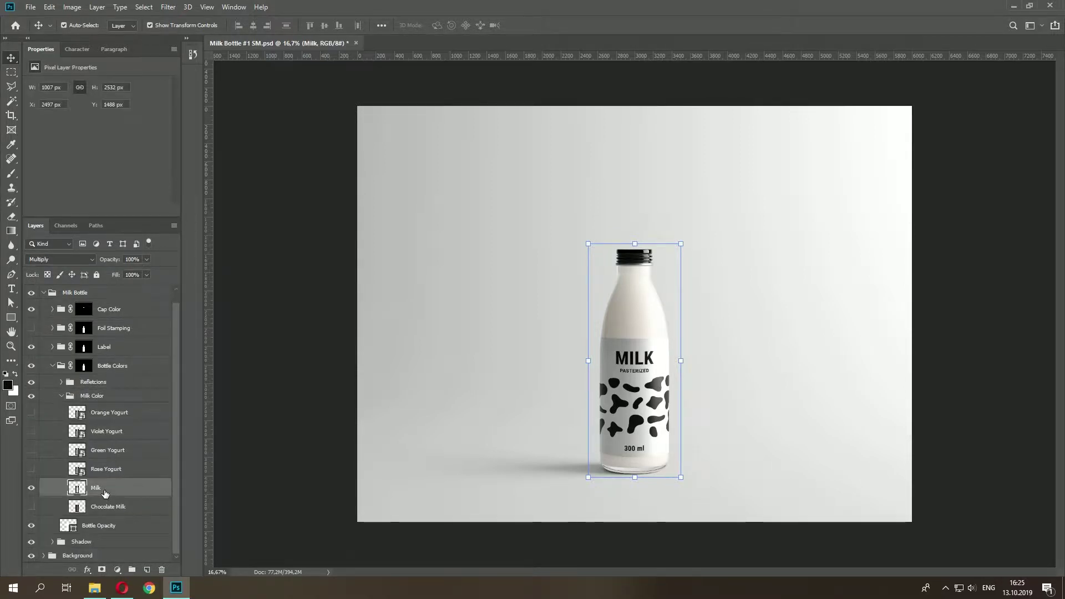
click(31, 488)
click(31, 488)
click(31, 487)
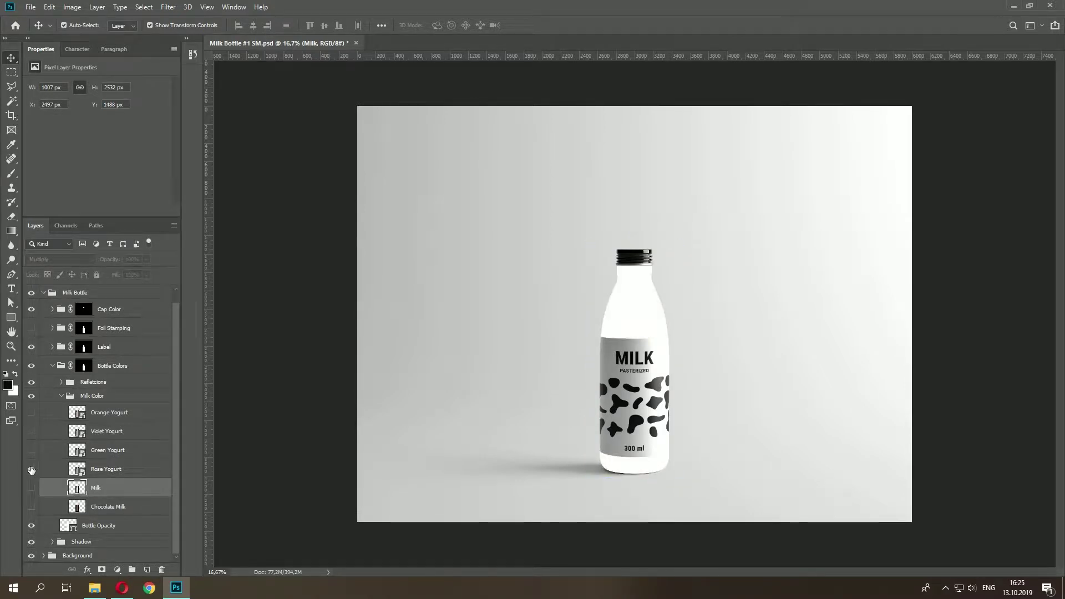
- Preview the Rose, Green, Violet and Orange Yogurt layers one at a time, hiding each again
click(31, 469)
click(32, 469)
click(31, 450)
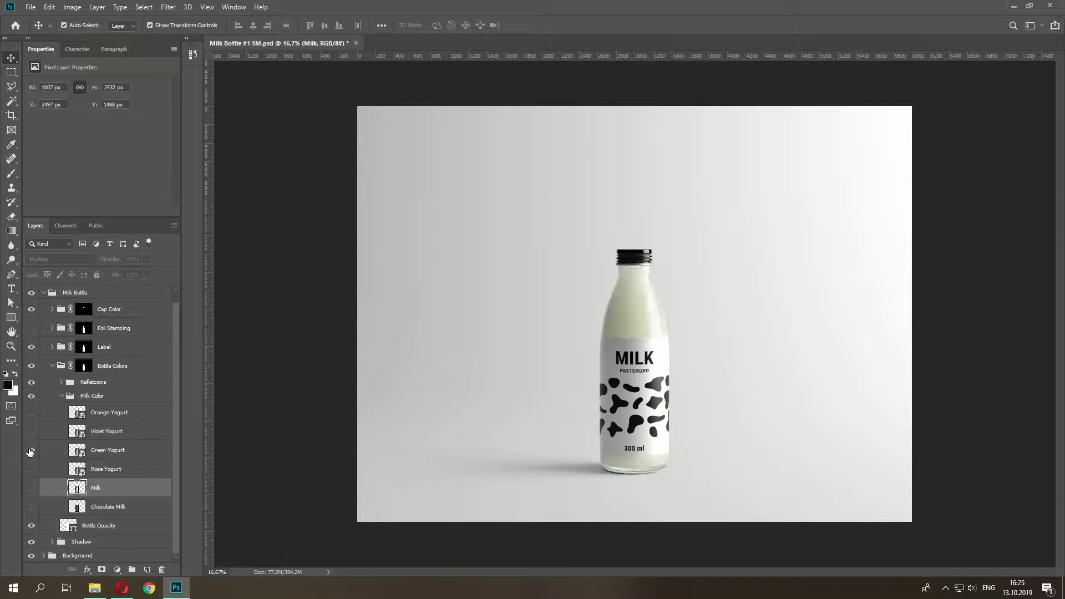
click(31, 451)
click(31, 432)
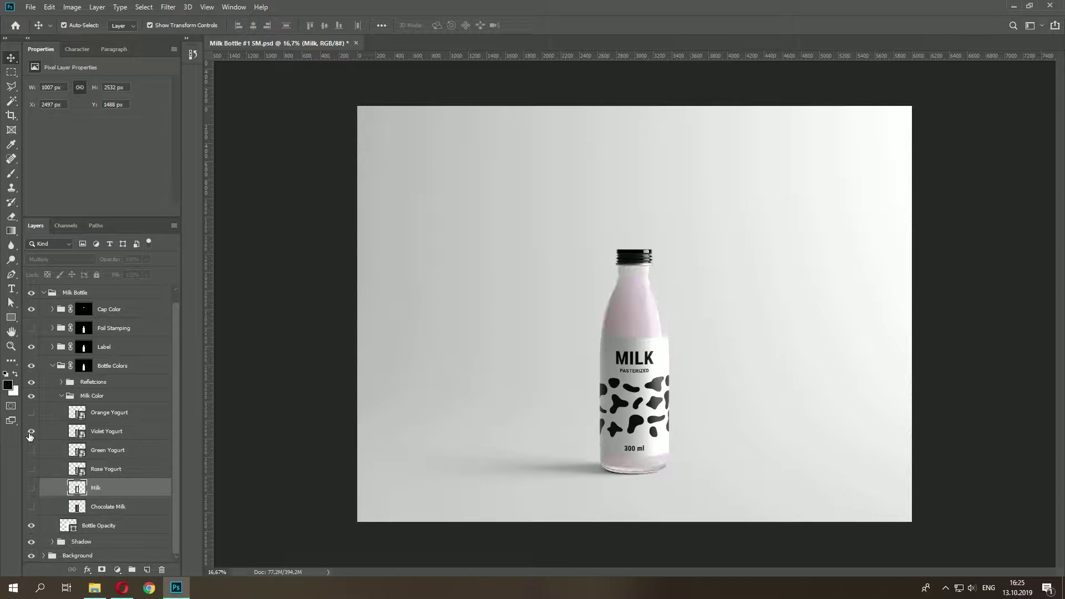
click(31, 432)
click(31, 413)
click(31, 413)
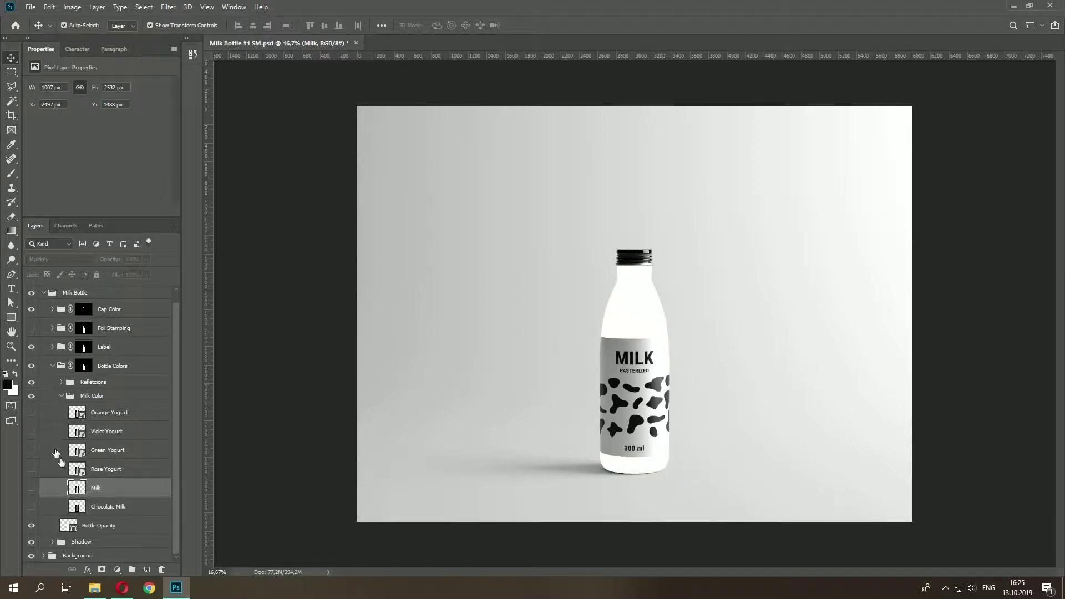
- Make the Chocolate Milk layer visible as the bottle's content and collapse the layer groups
click(106, 507)
click(31, 507)
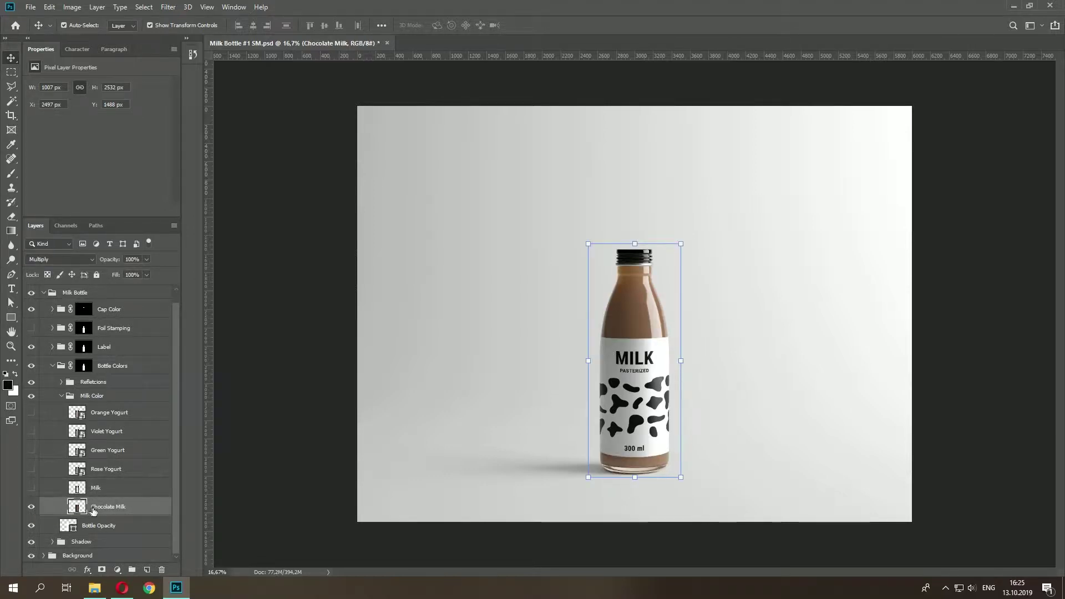
click(61, 396)
click(52, 378)
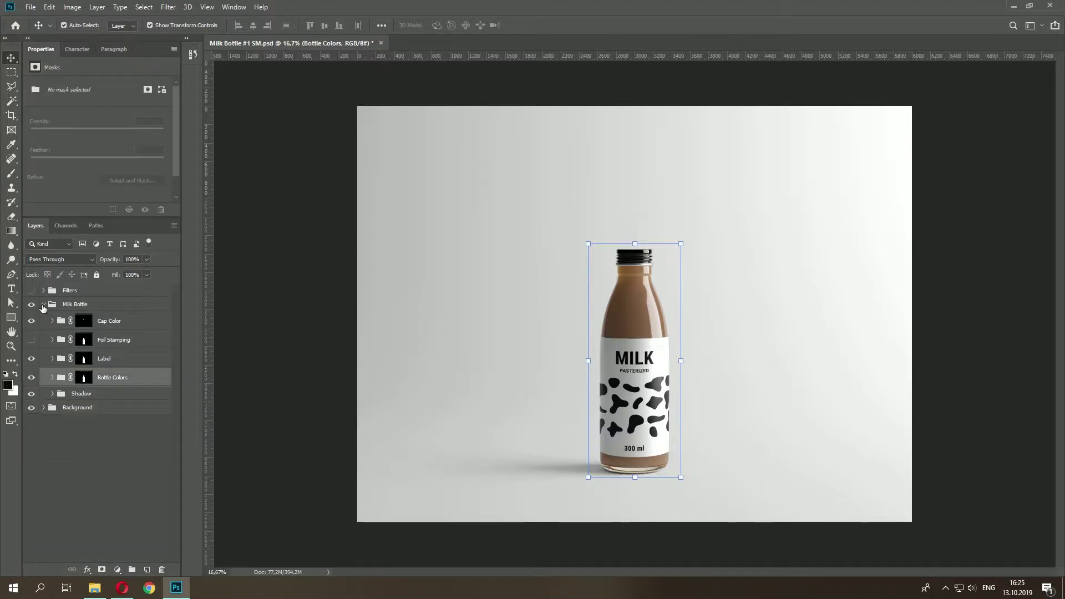
click(43, 305)
click(252, 345)
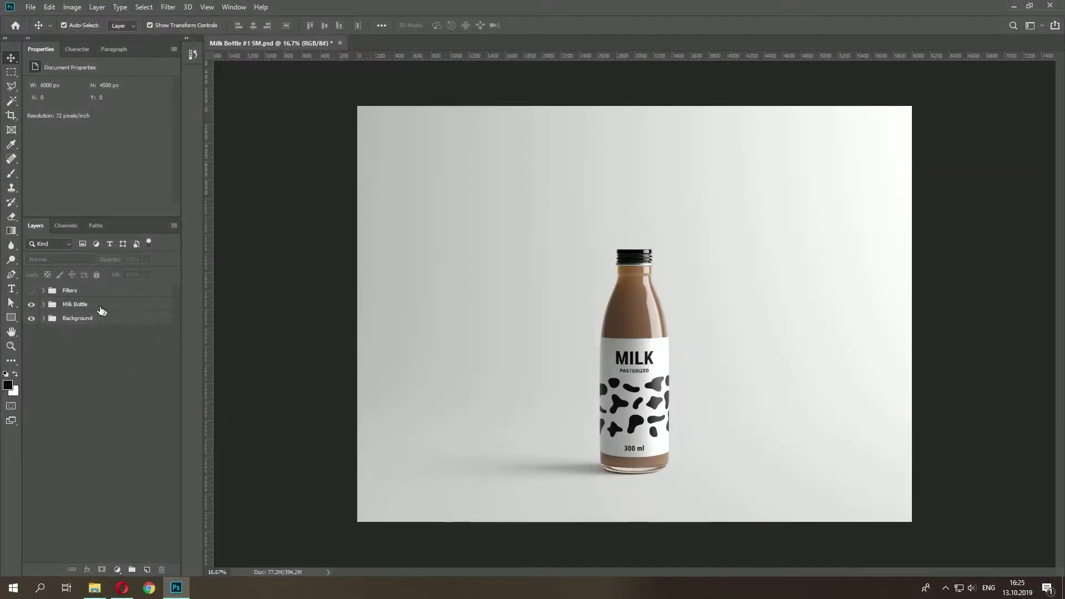
- Expand the Milk Bottle and Bottle Colors groups down to the glass reflection layers
click(102, 310)
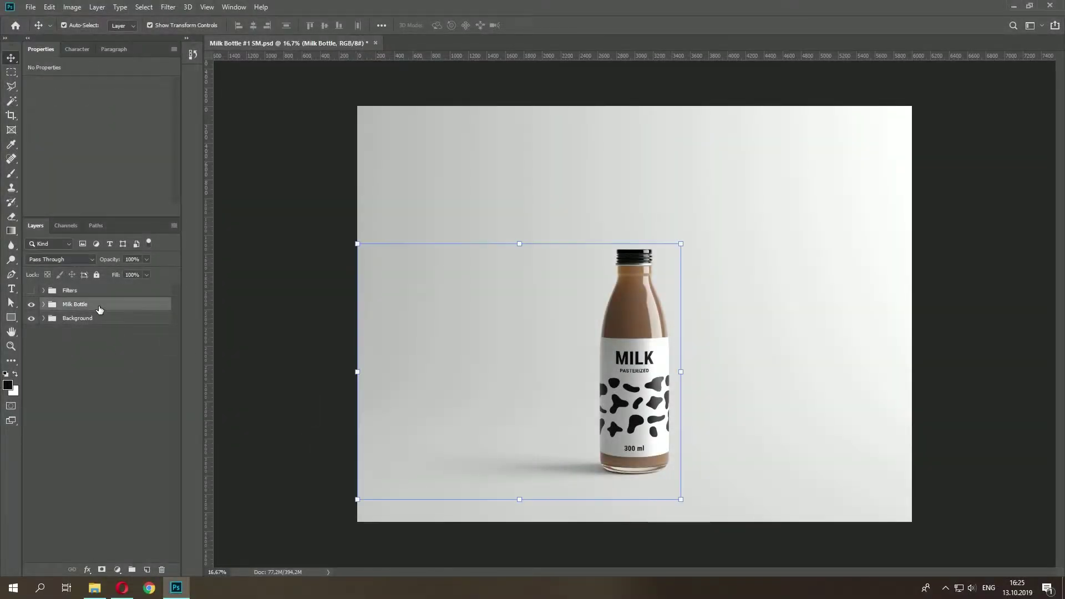
click(43, 305)
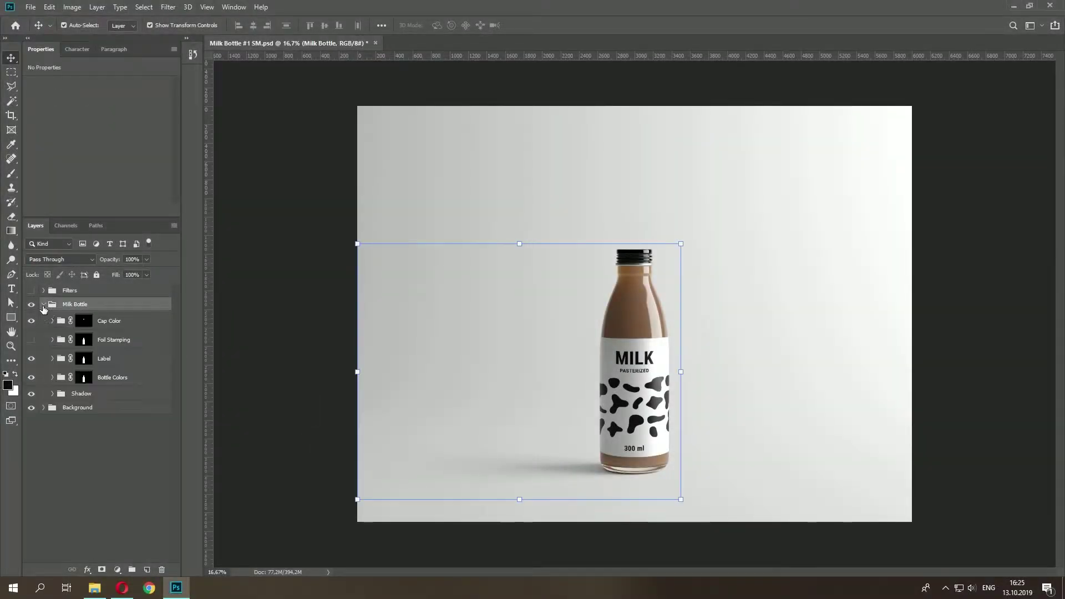
click(114, 378)
click(52, 378)
click(67, 394)
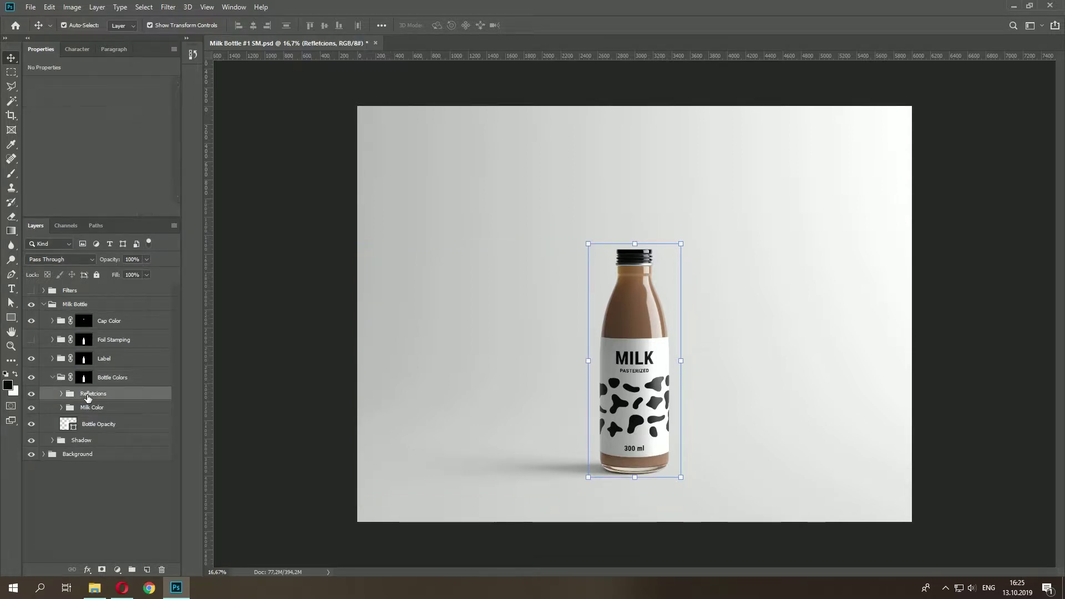
click(62, 394)
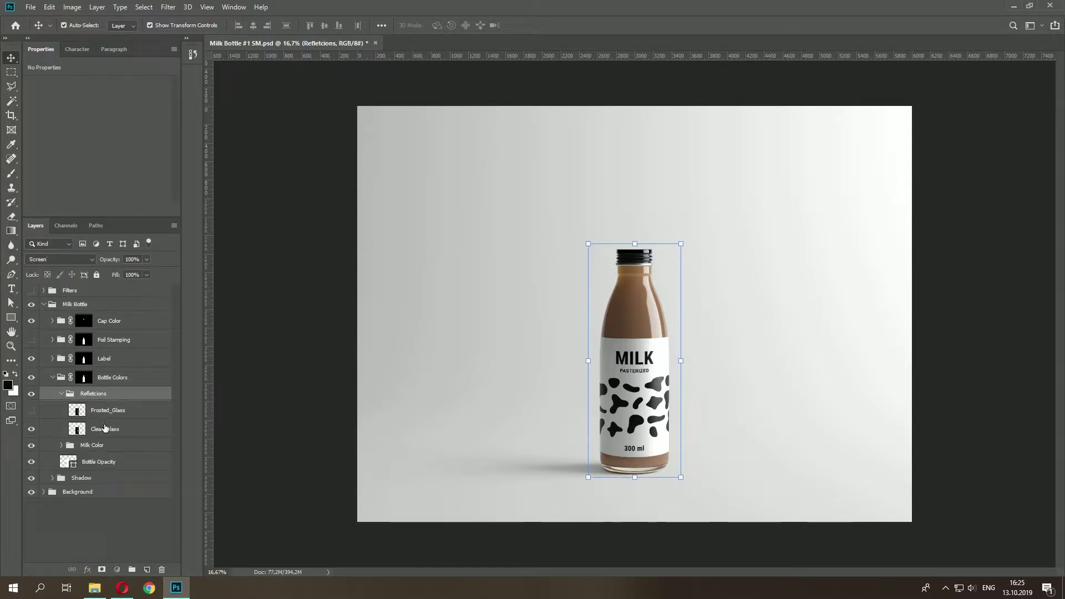
- Toggle the Clear_Glass layer's visibility to compare the bottle with and without its reflections
click(103, 429)
click(32, 430)
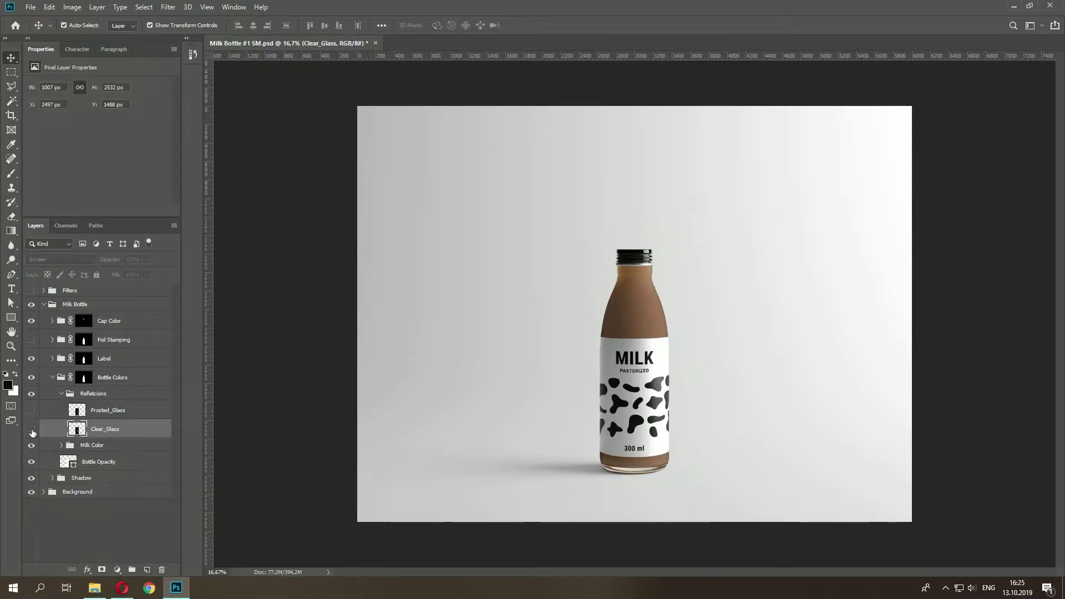
click(31, 430)
click(32, 430)
click(31, 430)
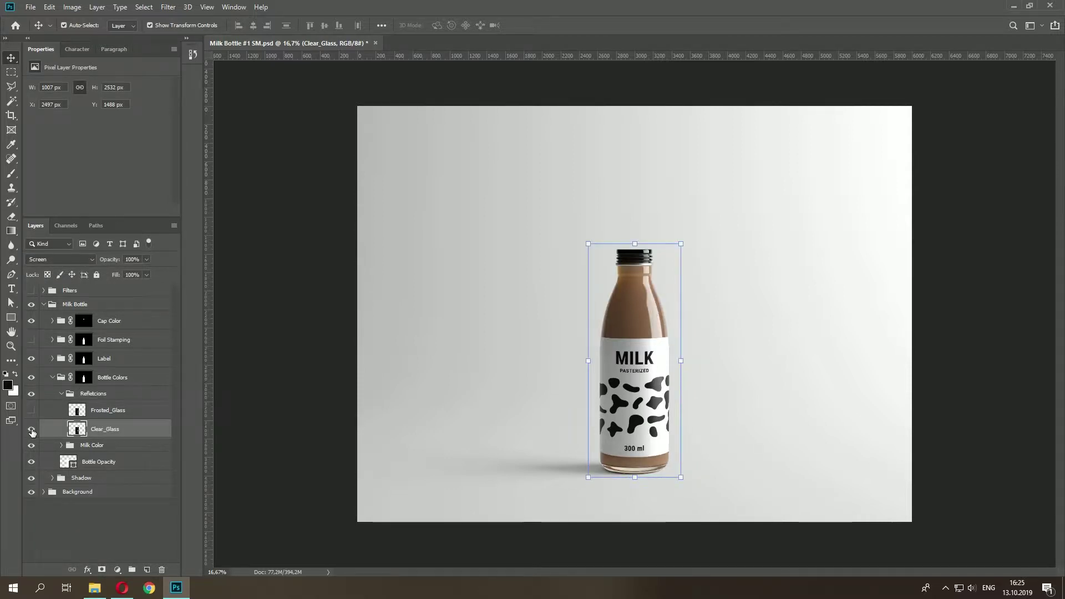
drag(146, 259, 168, 271)
click(126, 435)
- Show Frosted_Glass in place of Clear_Glass and inspect the bottle's surface at 100% zoom
click(31, 431)
click(106, 410)
click(31, 410)
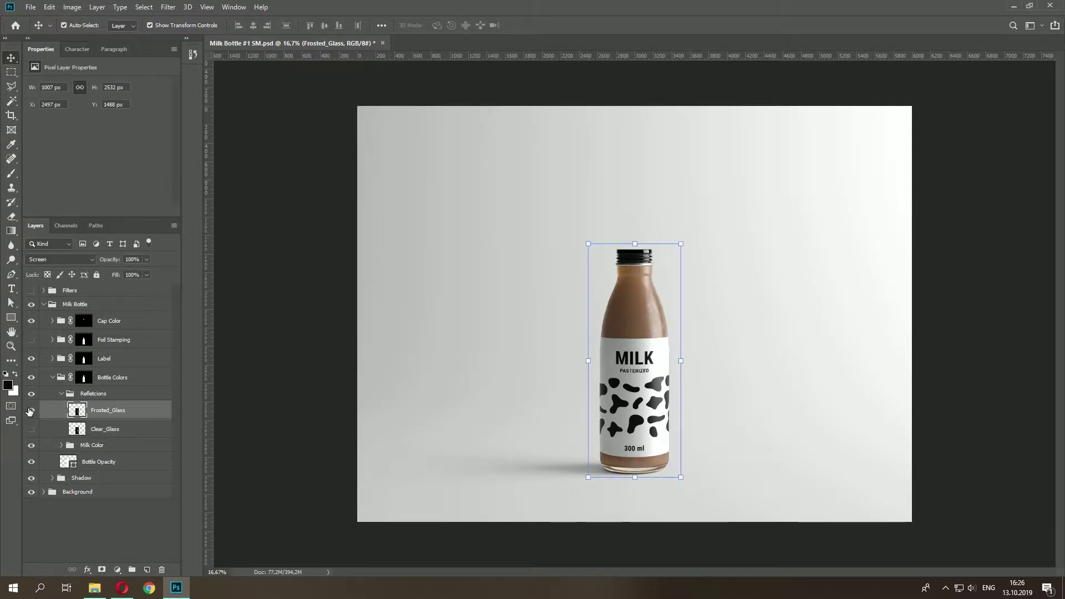
key(ctrl+1)
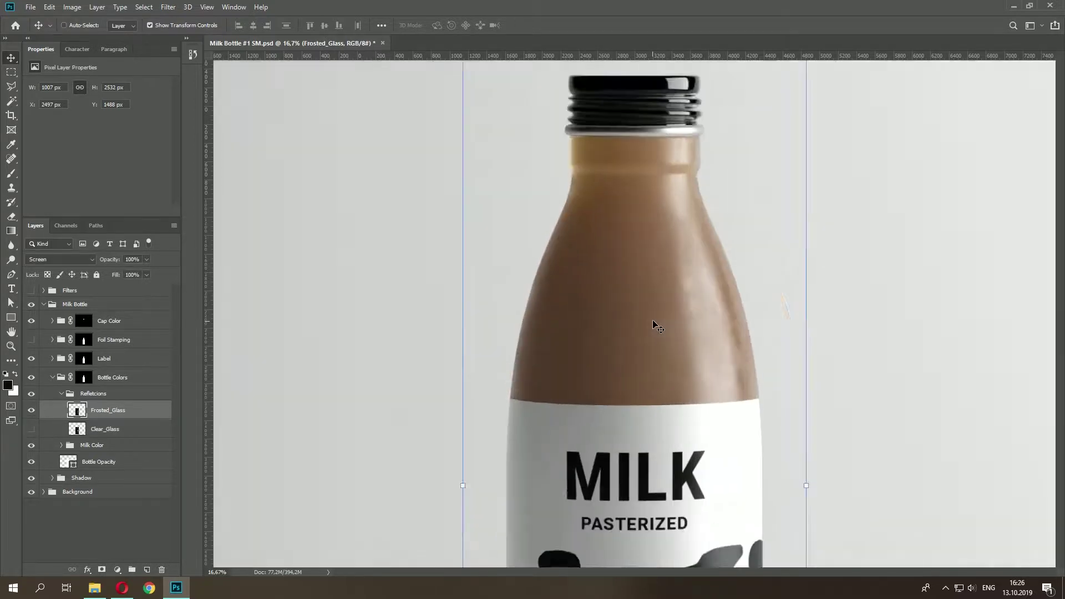
scroll(666, 269, down, 6)
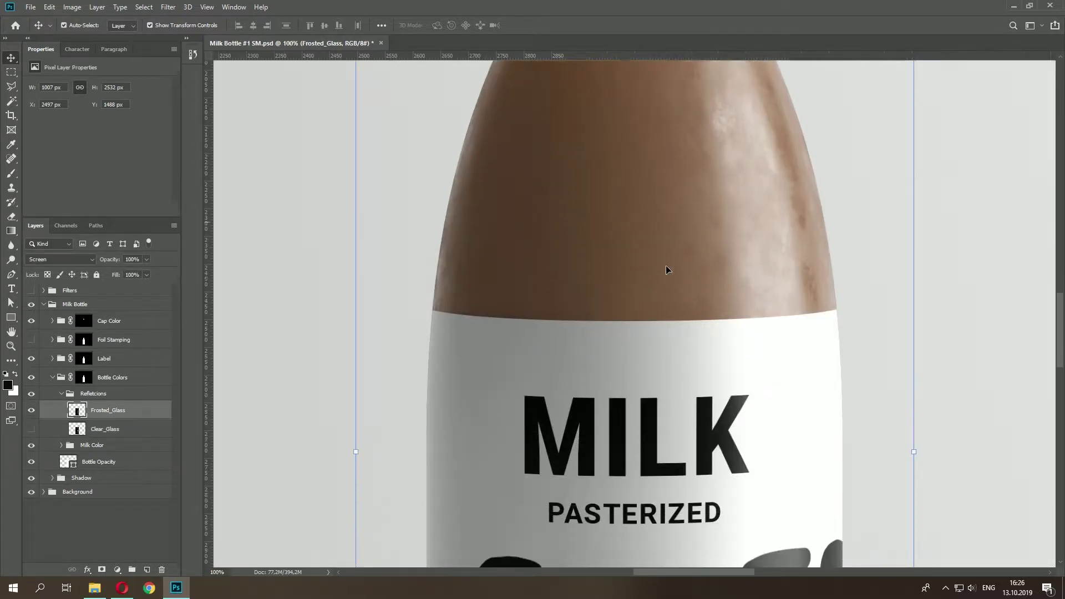
scroll(668, 267, up, 8)
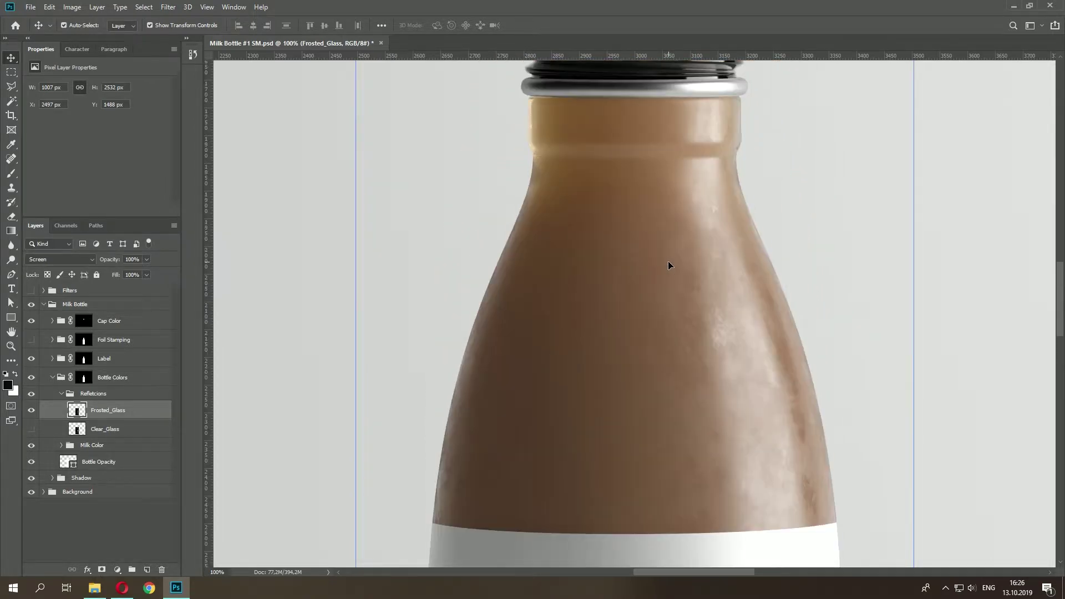
scroll(670, 269, down, 1)
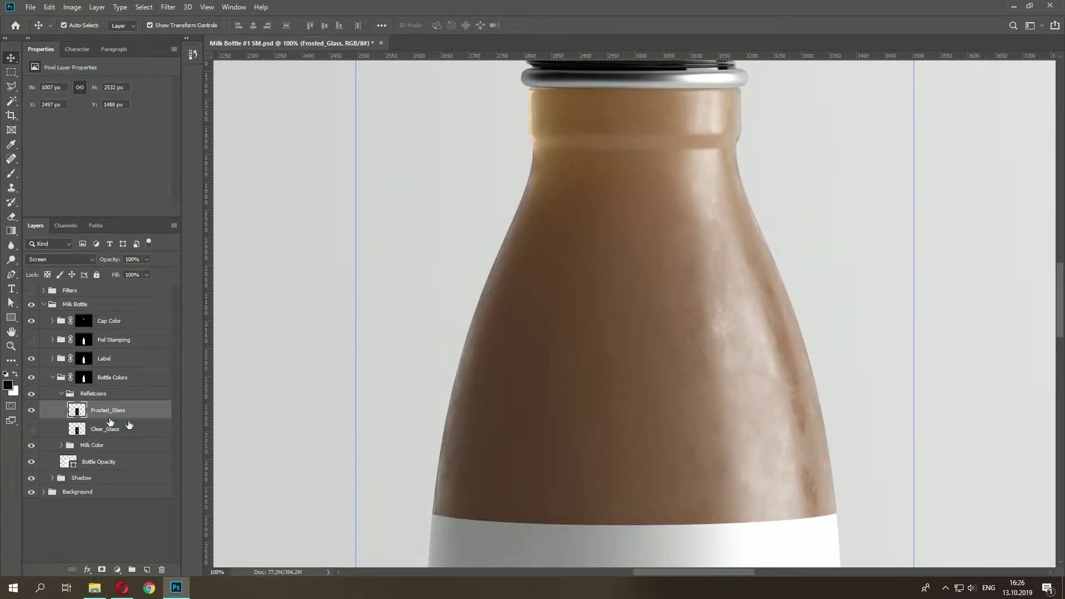
- Switch the bottle's reflections back from Frosted_Glass to Clear_Glass, collapse the groups and fit the image on screen
click(62, 394)
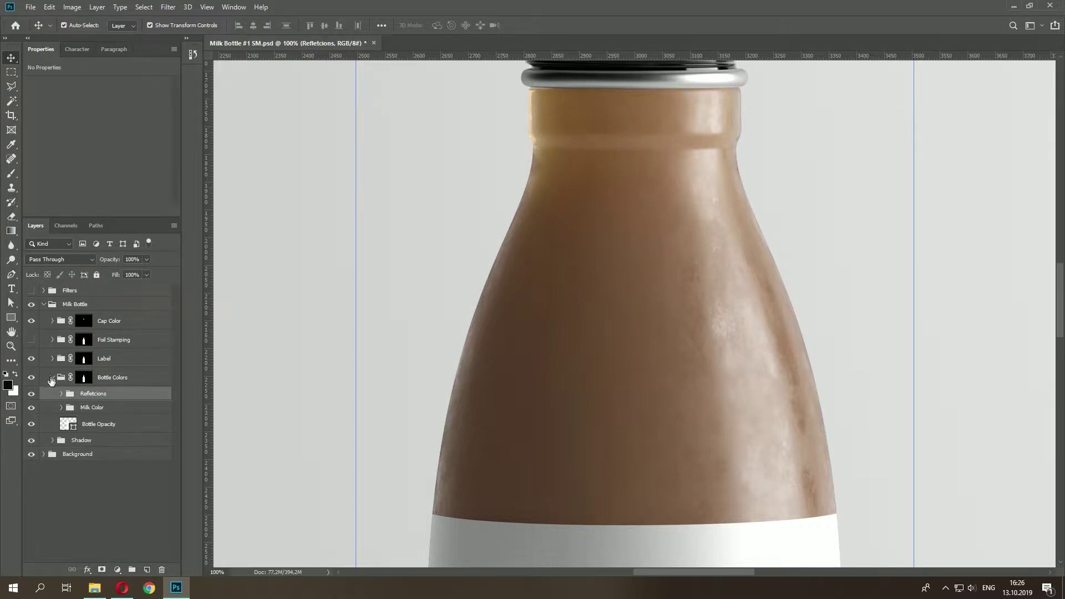
click(61, 394)
click(31, 410)
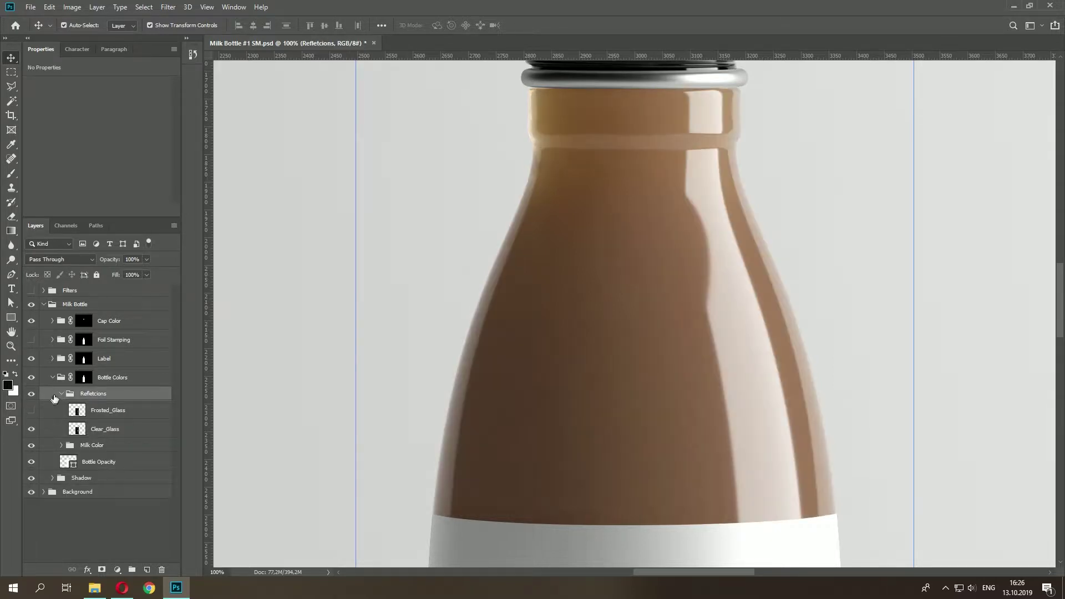
click(62, 393)
click(52, 377)
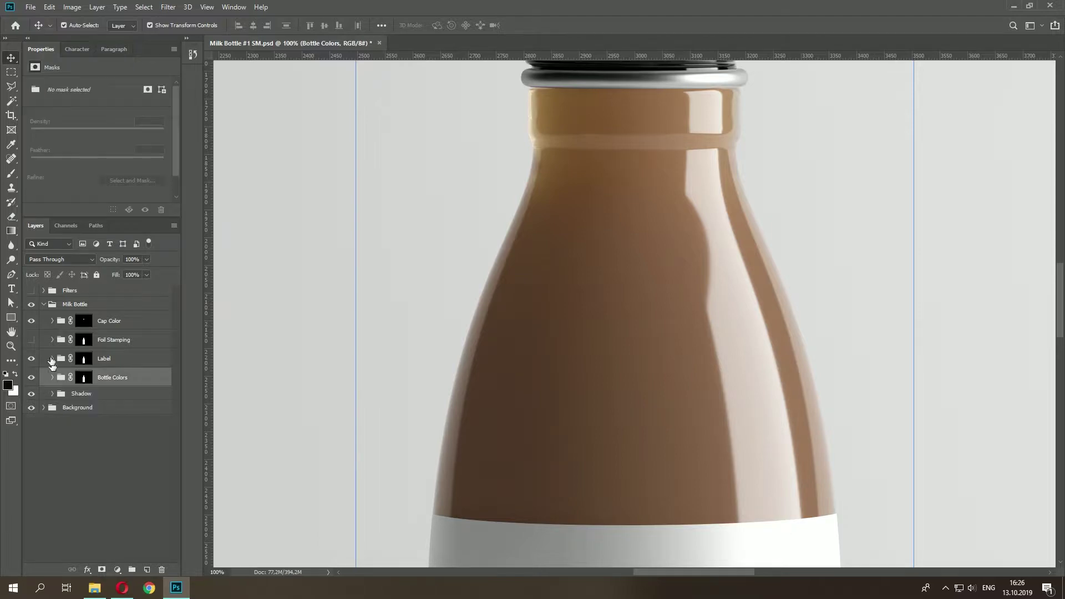
click(44, 307)
key(ctrl+0)
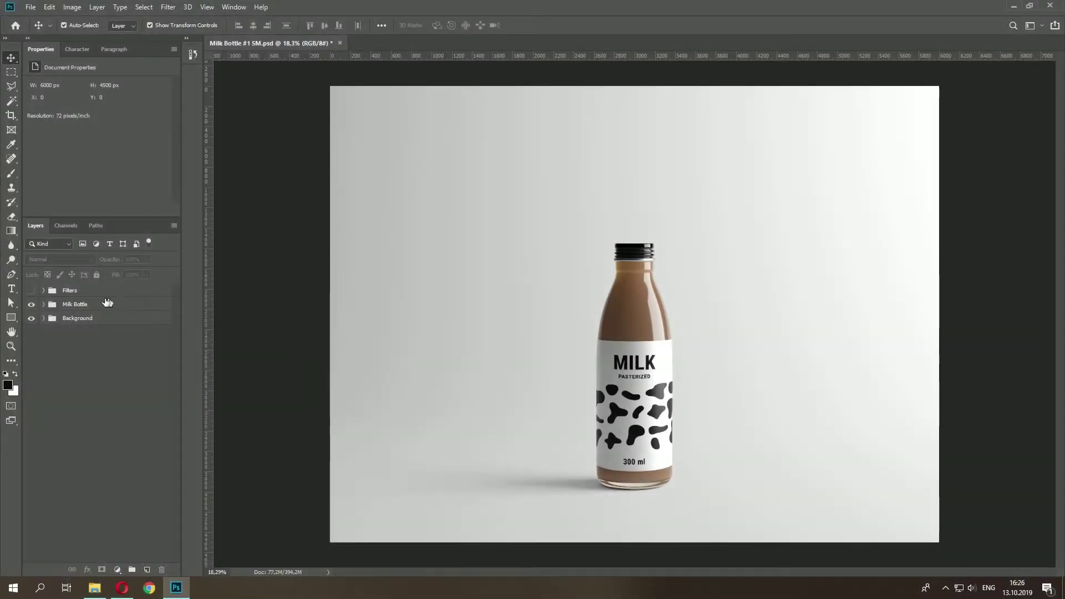
- Open the contents of the Paste Your Design Here4 smart object in the Label group for editing
click(46, 305)
click(44, 304)
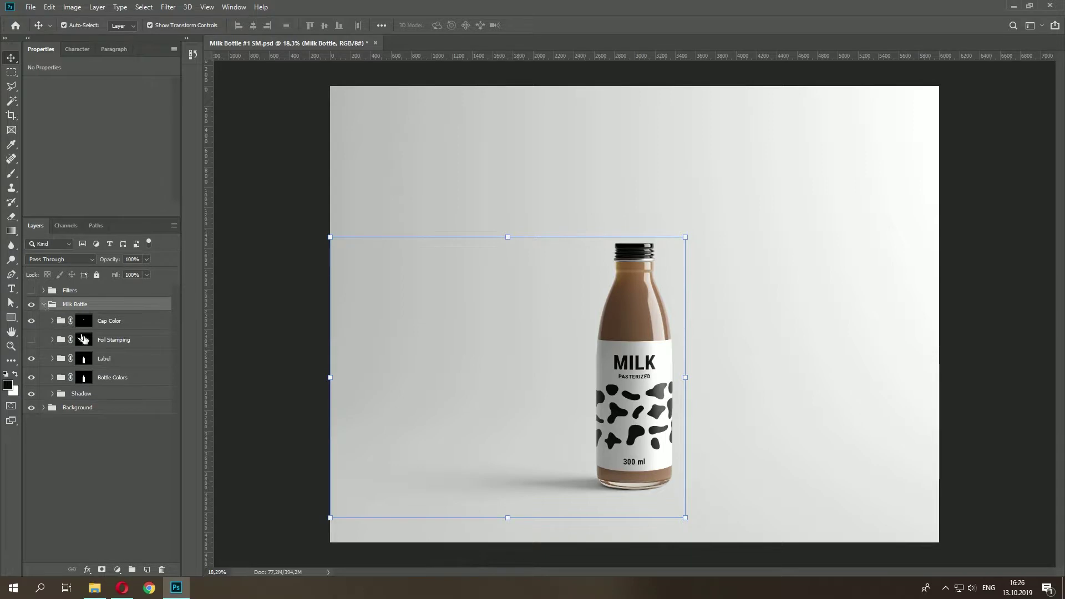
click(62, 360)
click(52, 359)
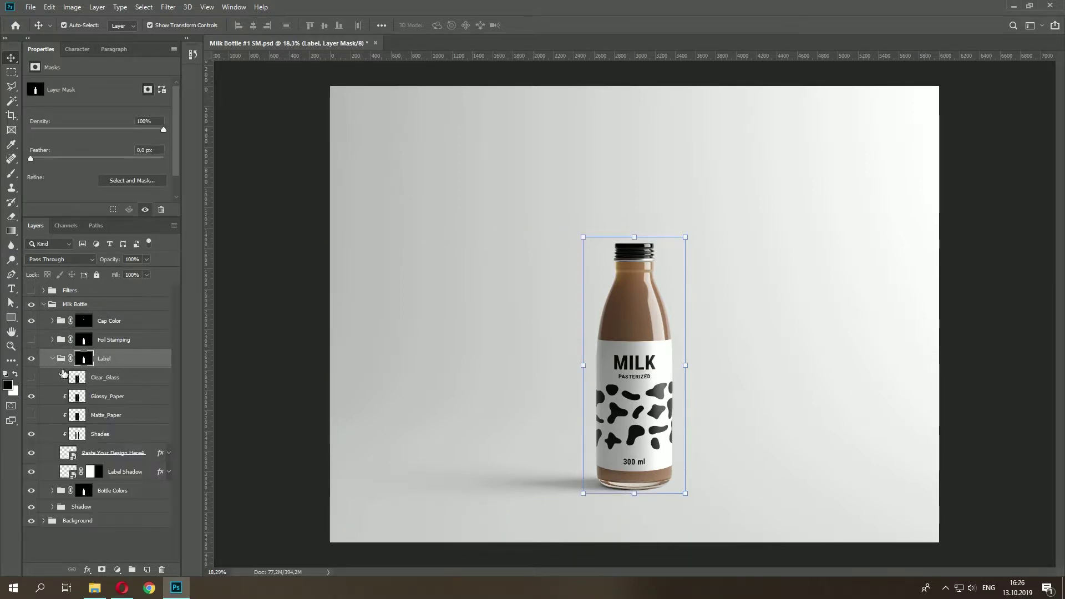
click(115, 460)
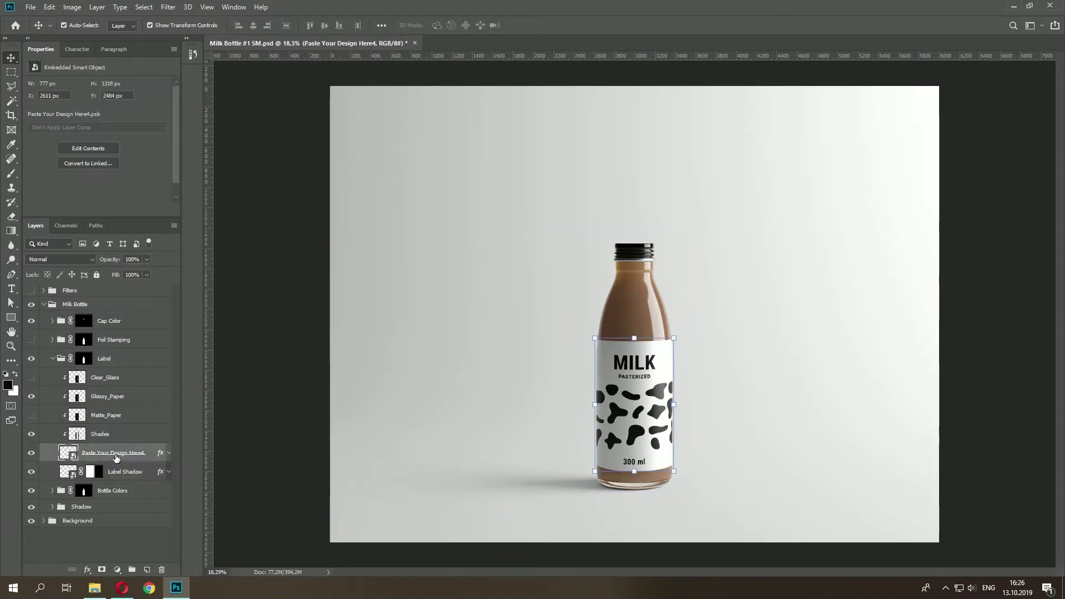
right_click(116, 459)
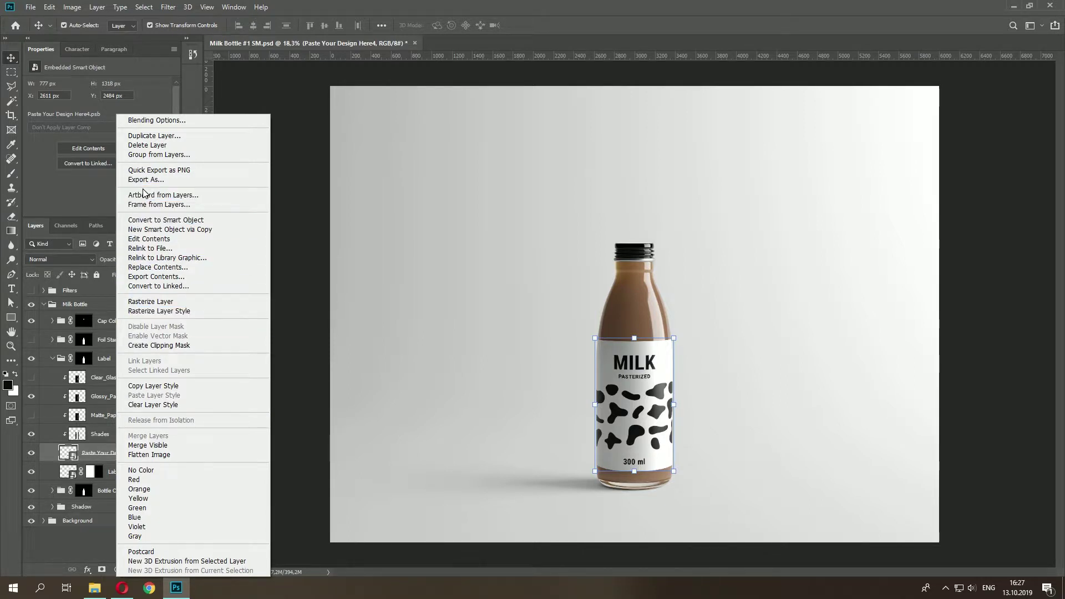
click(147, 239)
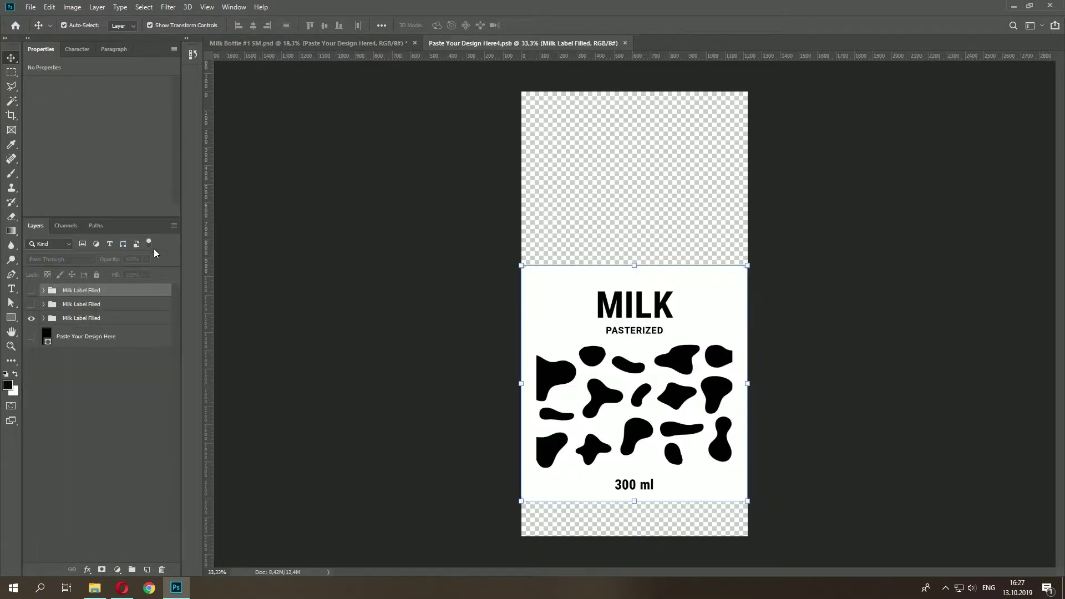
- Hide the white Milk Label Filled group and show the black label group directly above it
click(316, 309)
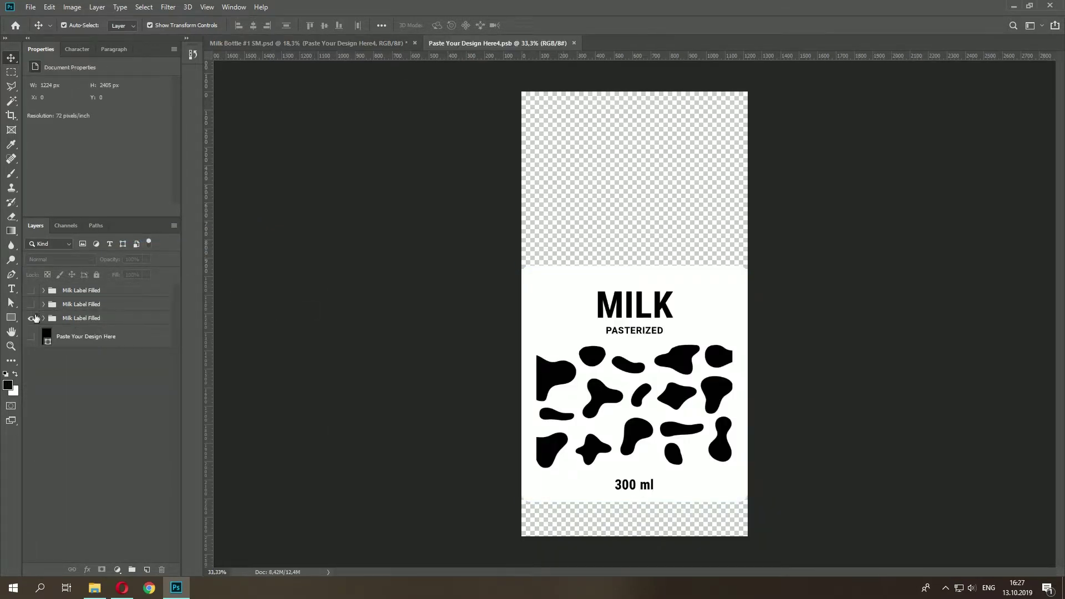
click(32, 318)
click(31, 304)
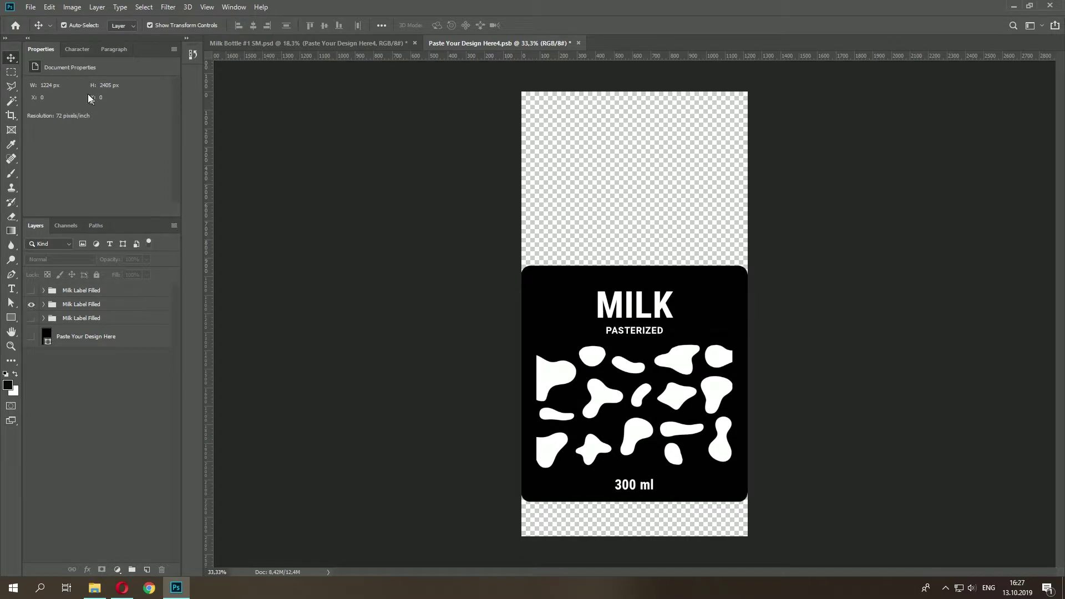
- Save the smart object with the black cow-spot label and check the result on the bottle in Milk Bottle #1 SM.psd
click(31, 7)
click(37, 123)
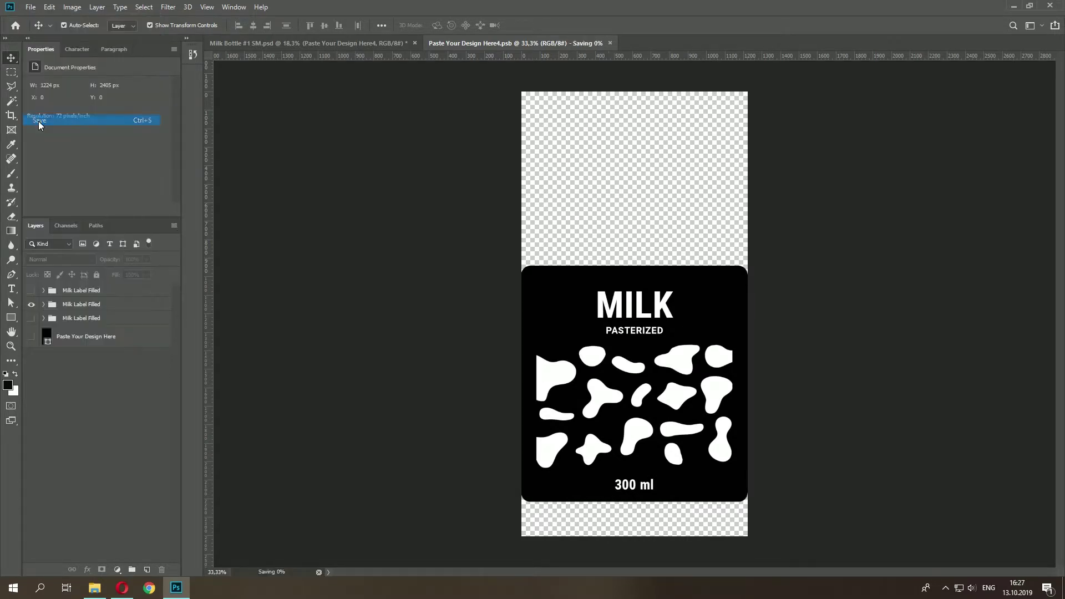
click(308, 43)
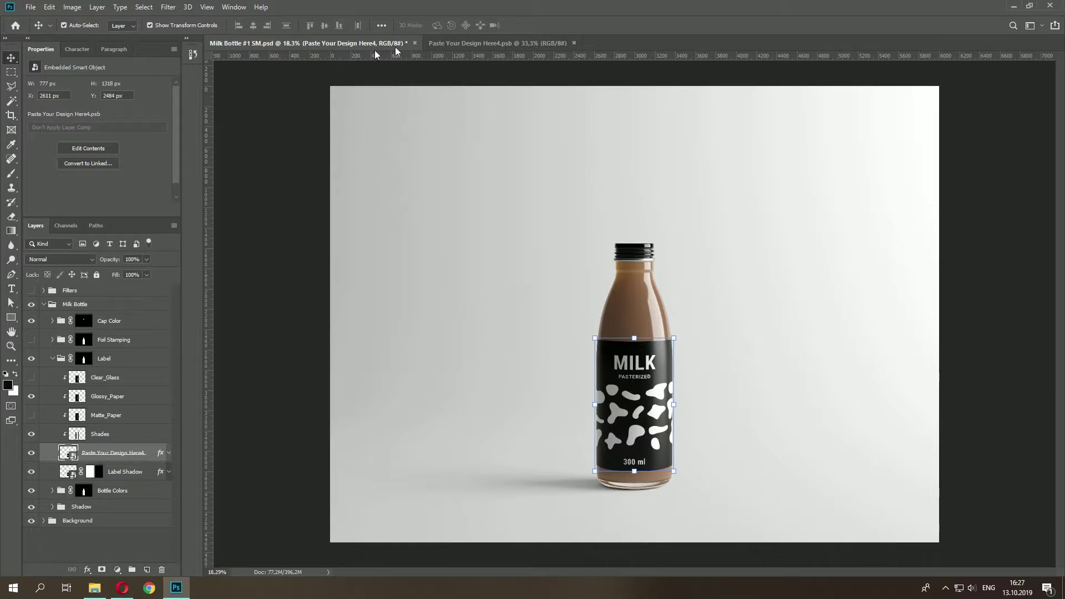
click(445, 43)
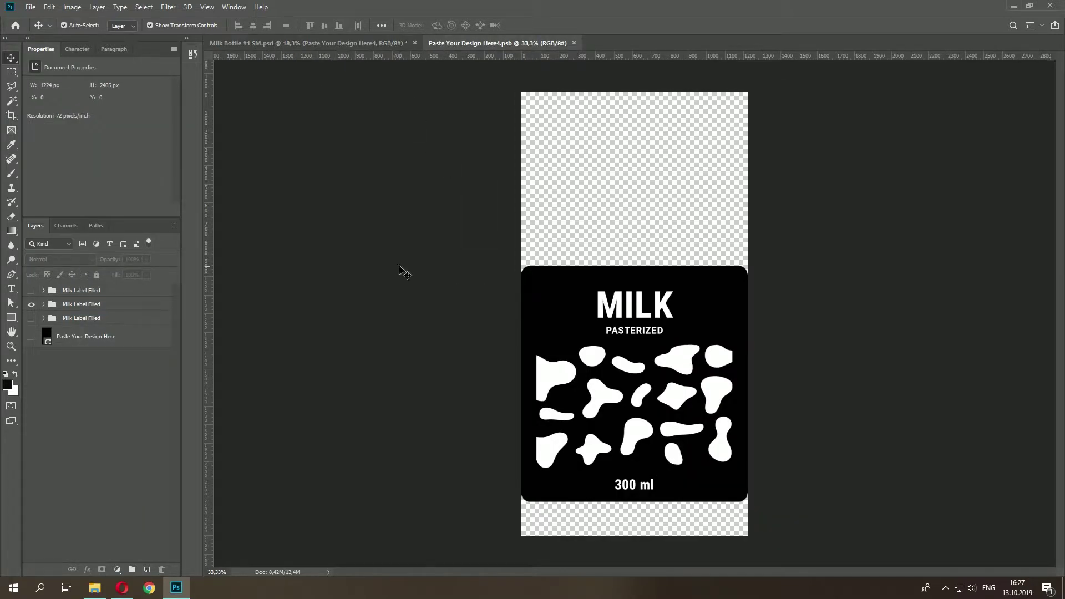
- Show the plain black Milk Label Filled group in place of the cow-spot one, and save and close the smart object
click(31, 304)
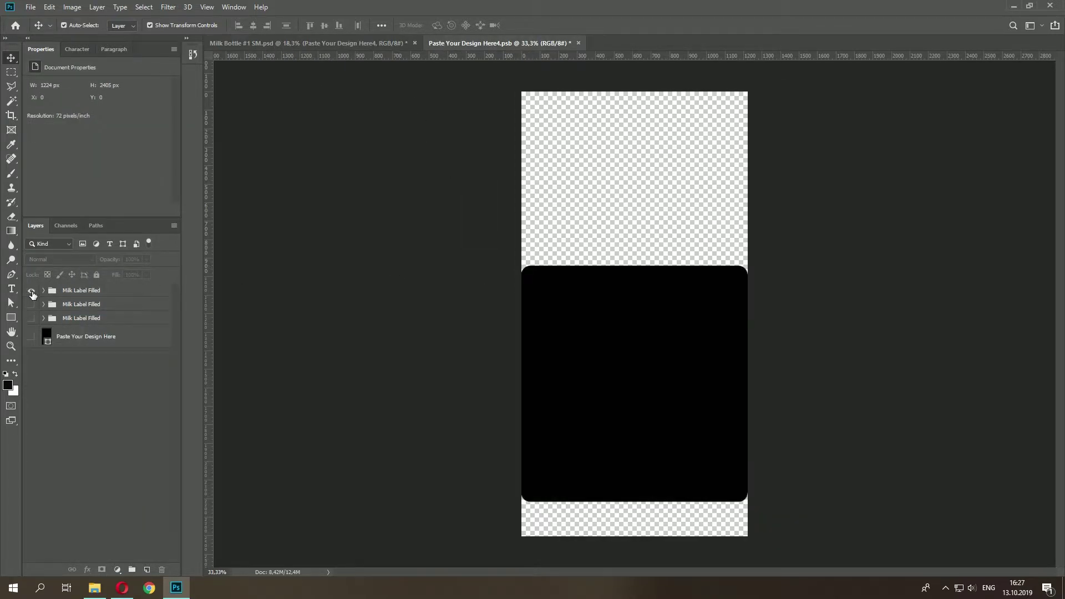
click(31, 290)
click(578, 43)
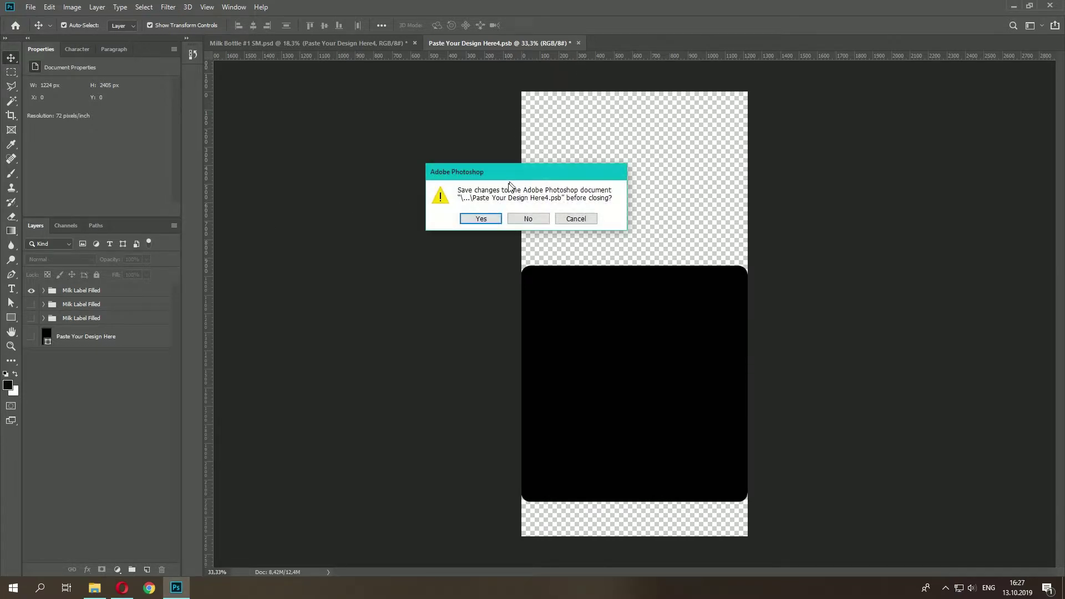
click(480, 219)
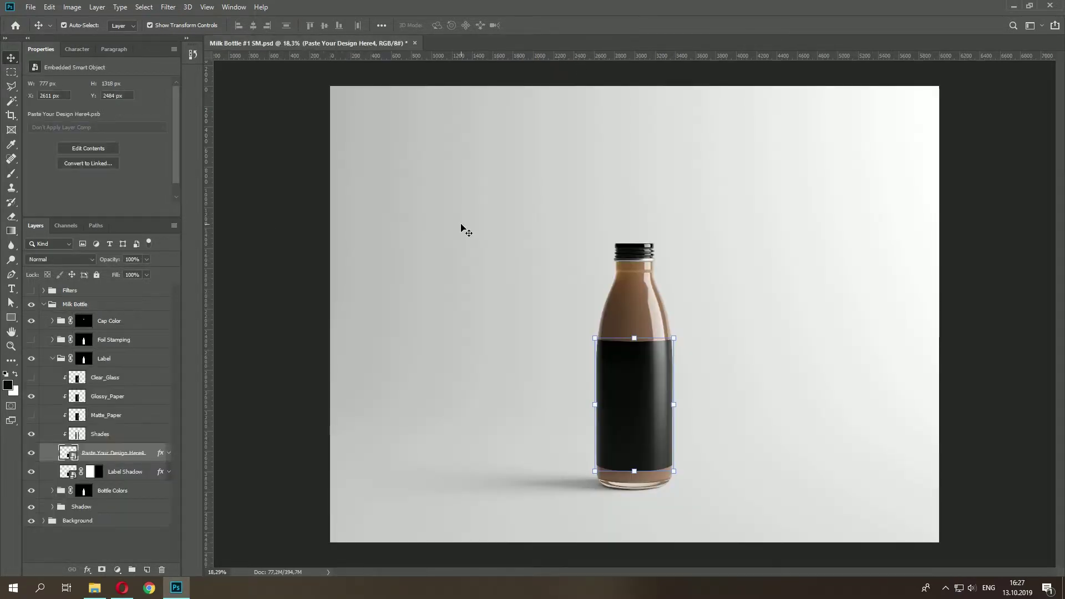
click(274, 245)
- Make the Foil Stamping group visible and open the contents of its Foil Stamping smart object for editing
click(55, 359)
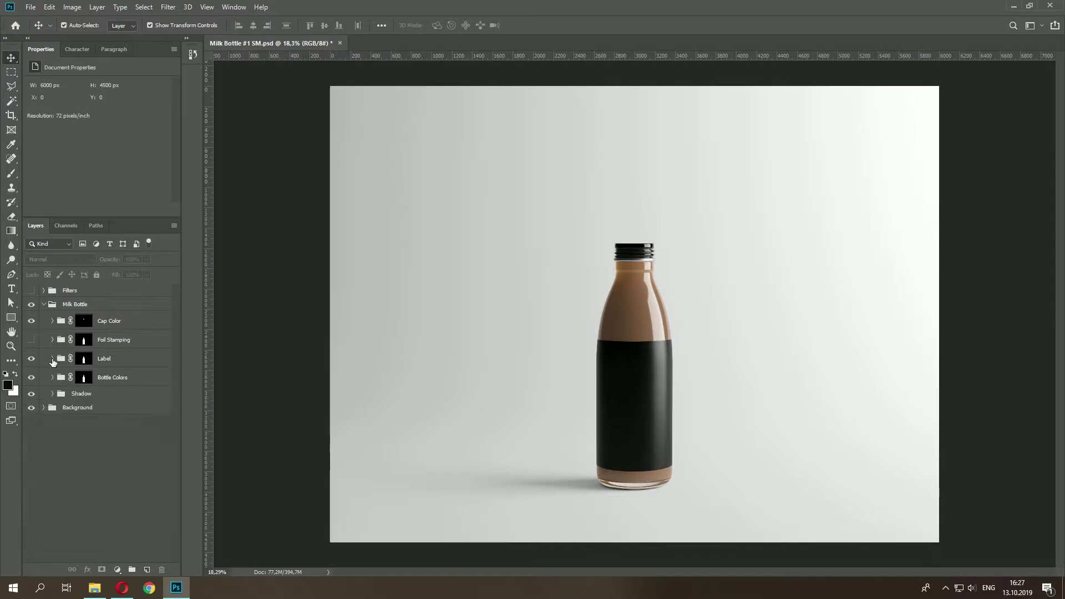
click(45, 344)
click(32, 340)
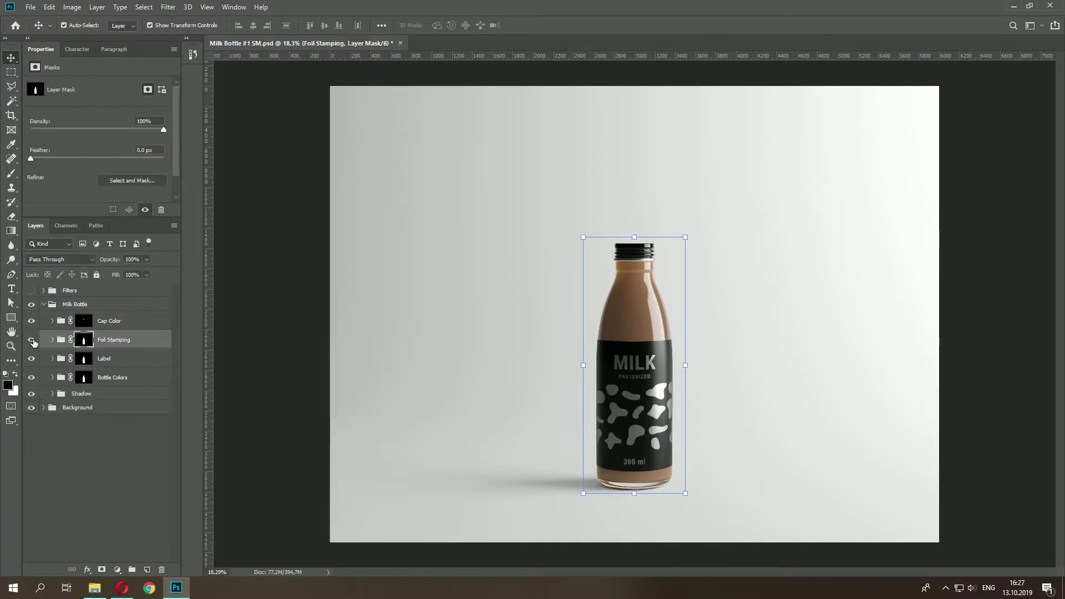
click(53, 339)
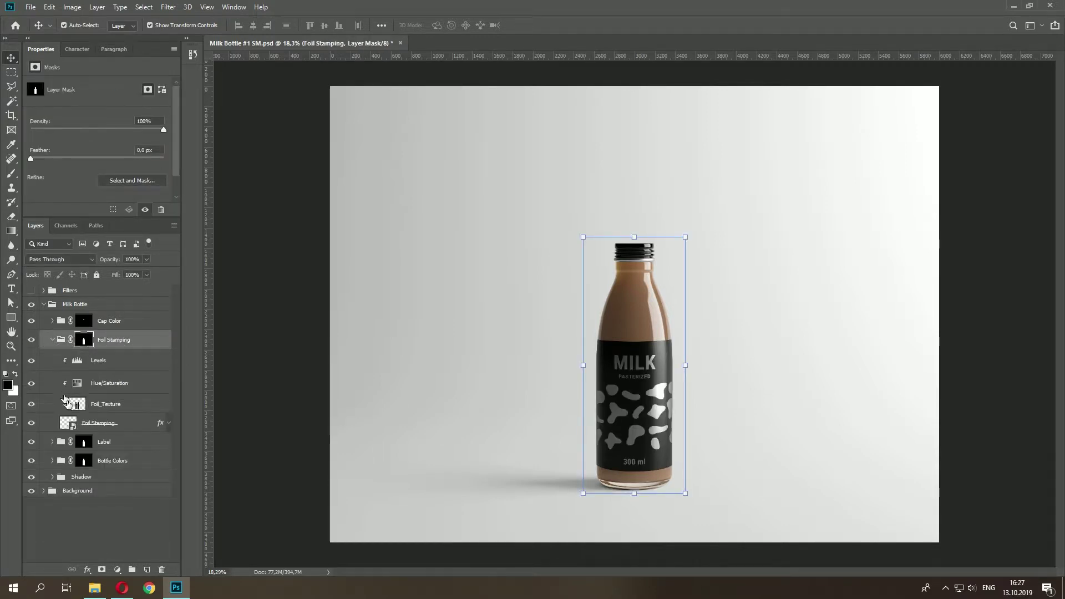
right_click(98, 430)
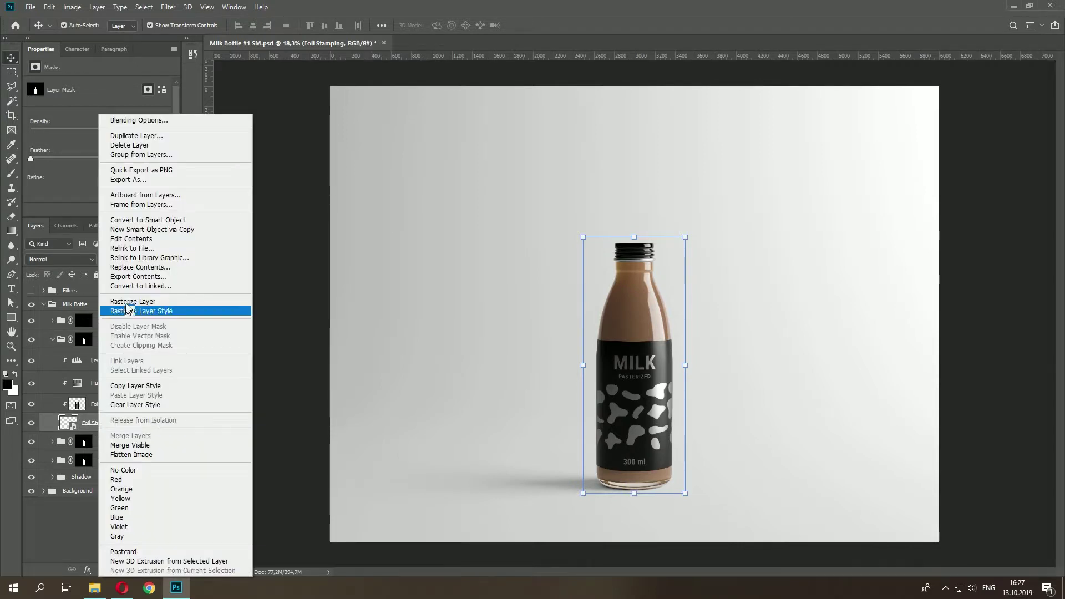
click(131, 238)
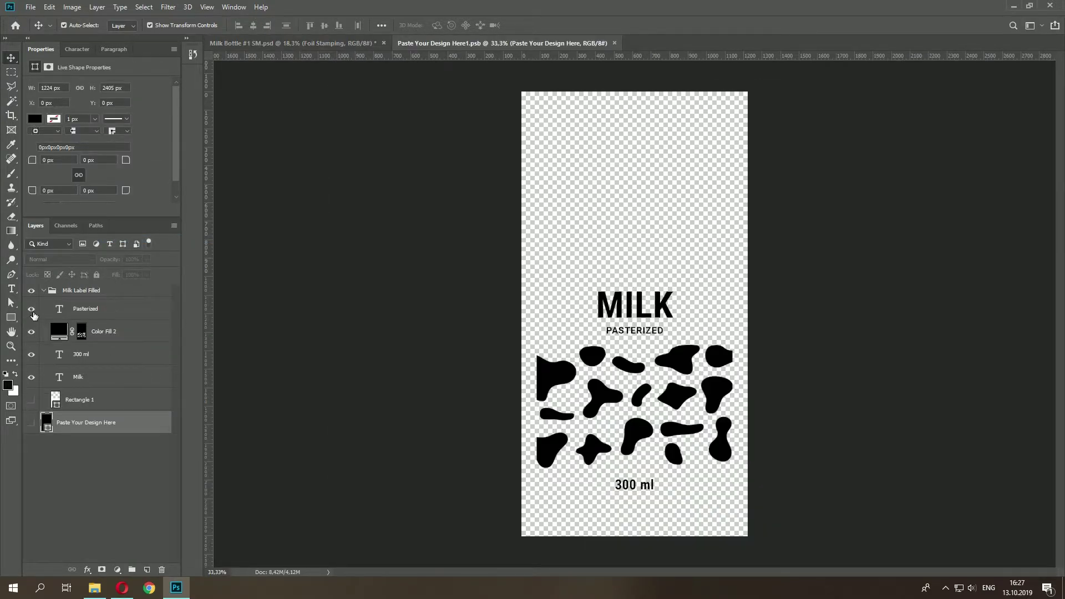
- Combine the Pasterized, Color Fill 2, 300 ml and Milk layers into one smart object
click(83, 308)
shift+click(84, 376)
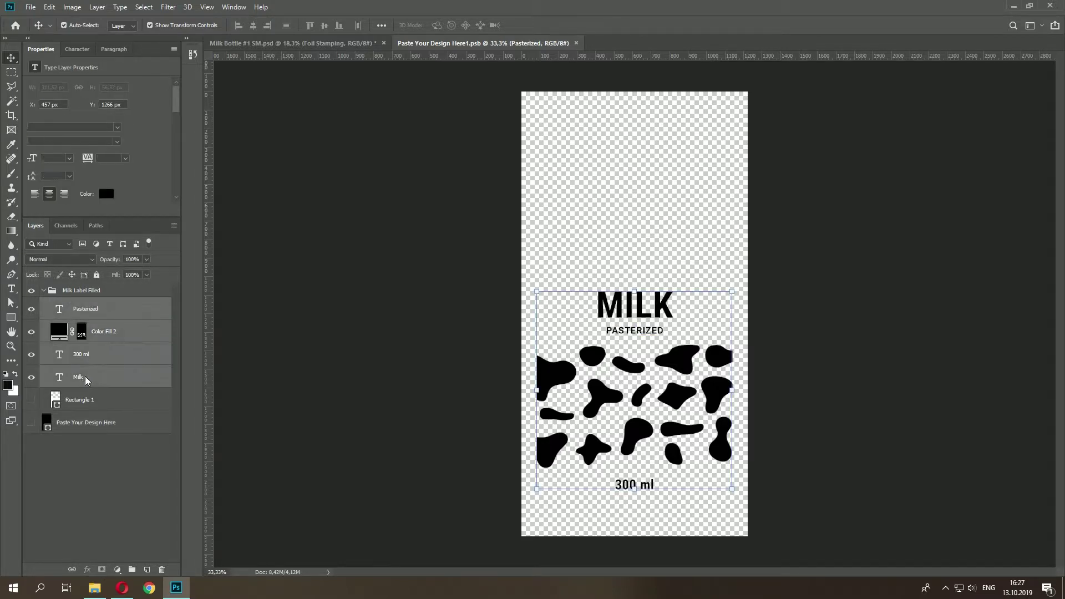
right_click(85, 376)
click(150, 212)
- Hide the combined Pasterized artwork and show Rectangle 1 with a layer mask that cuts the artwork's shapes out of it
ctrl+click(56, 309)
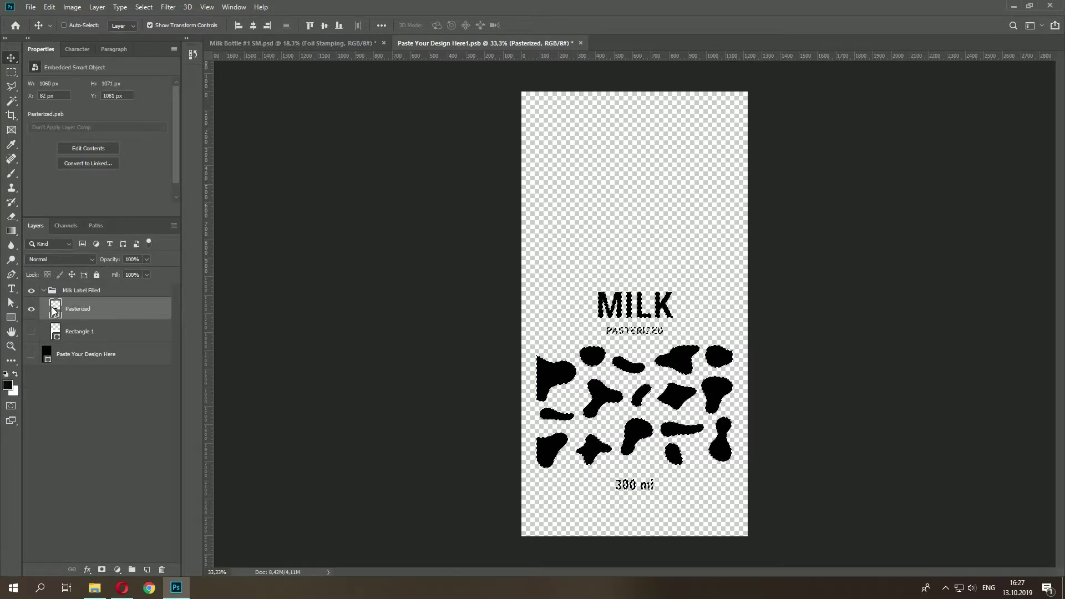
click(31, 309)
click(82, 331)
click(31, 331)
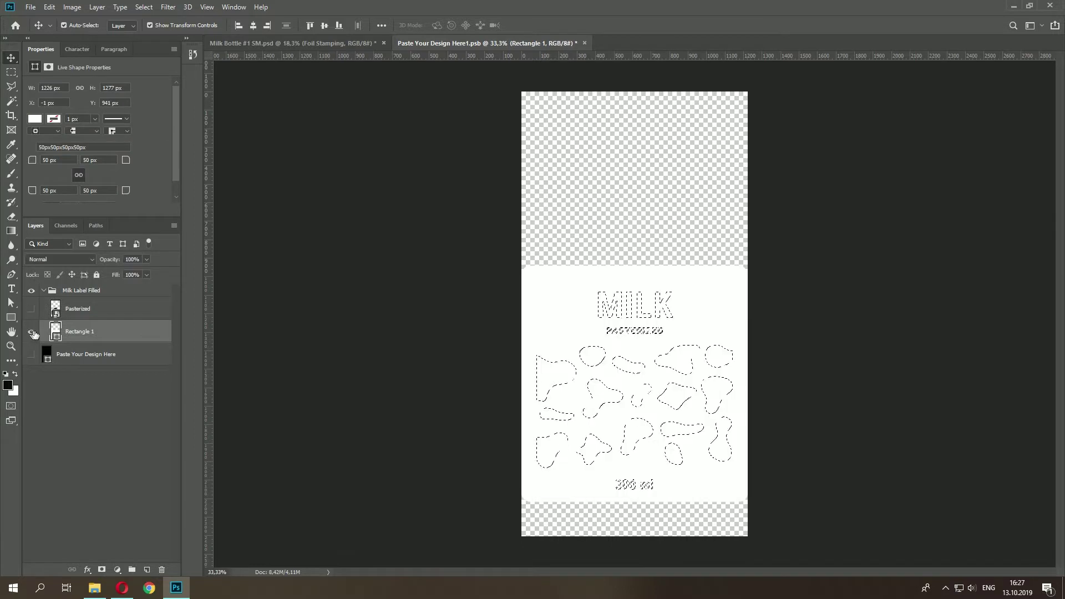
key(ctrl+shift+i)
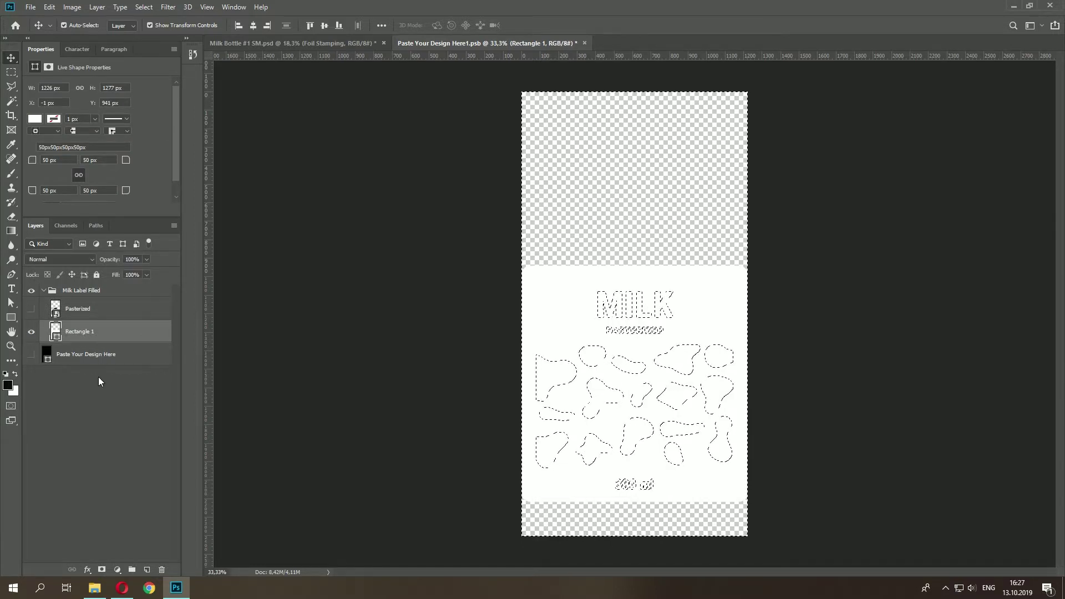
click(102, 570)
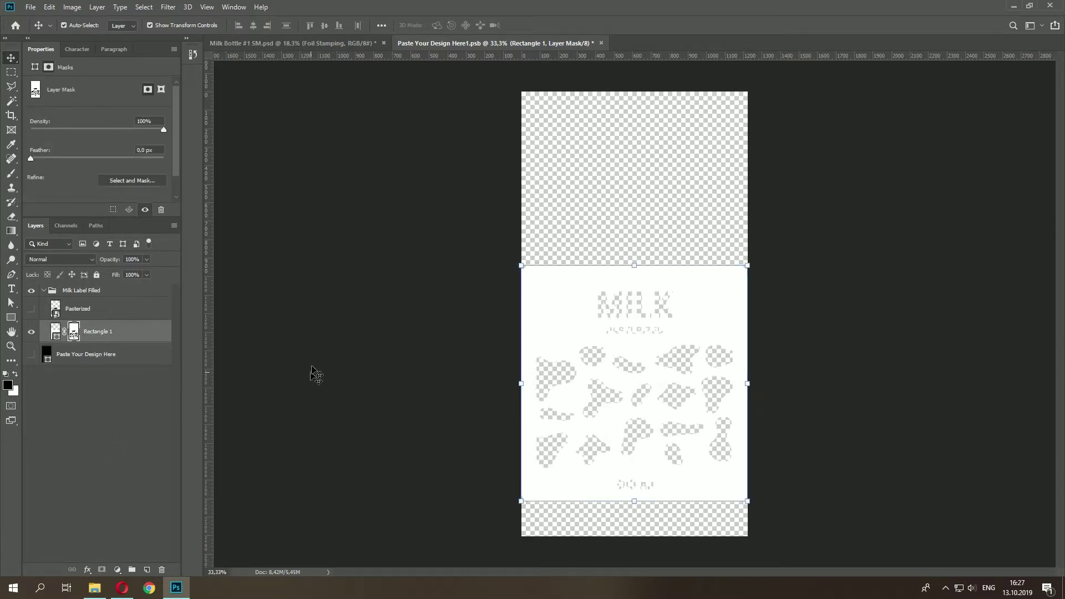
- Save and close the foil stamping artwork and inspect the foil label on the bottle at 100% zoom
key(ctrl+s)
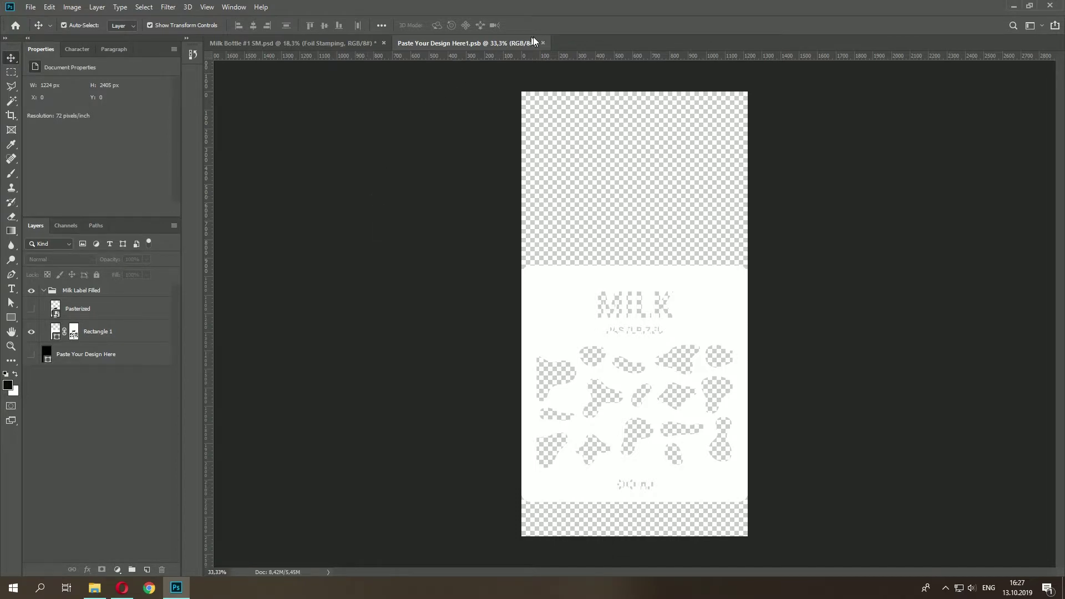
click(544, 43)
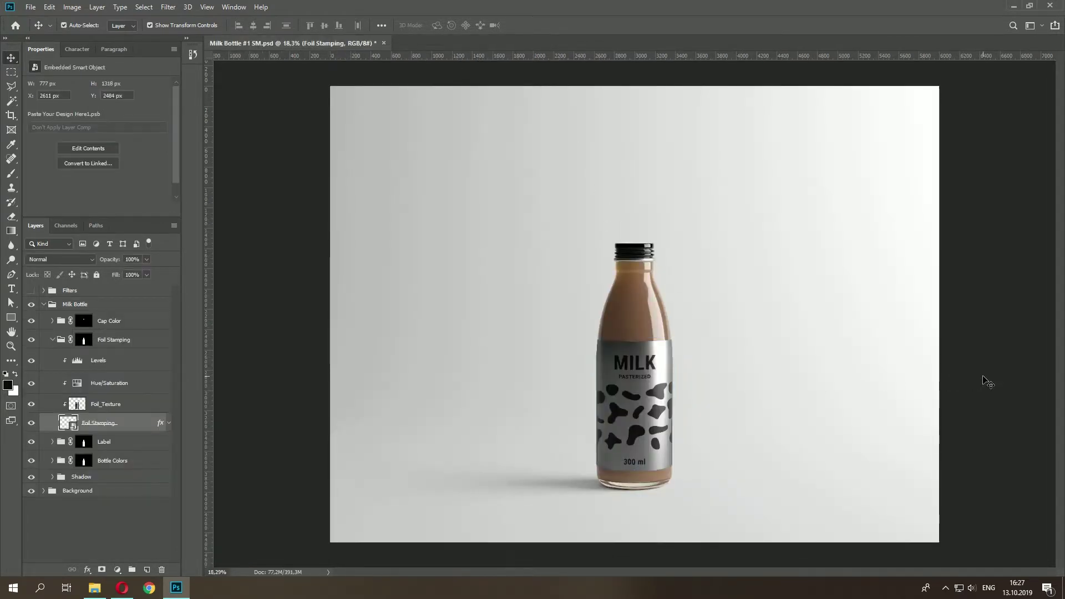
key(ctrl+1)
scroll(673, 385, down, 5)
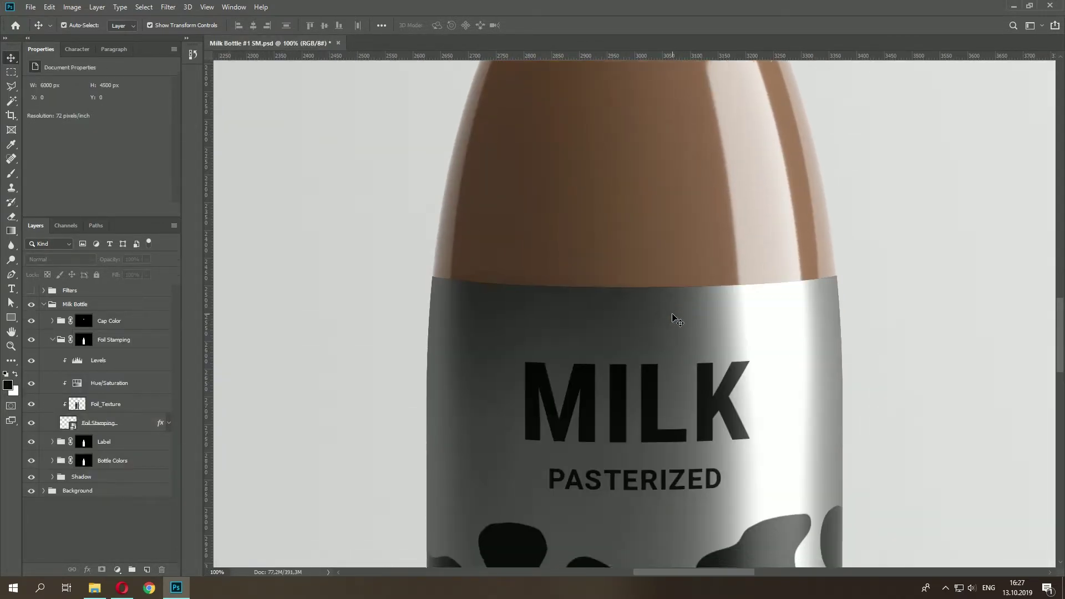
scroll(664, 315, down, 1)
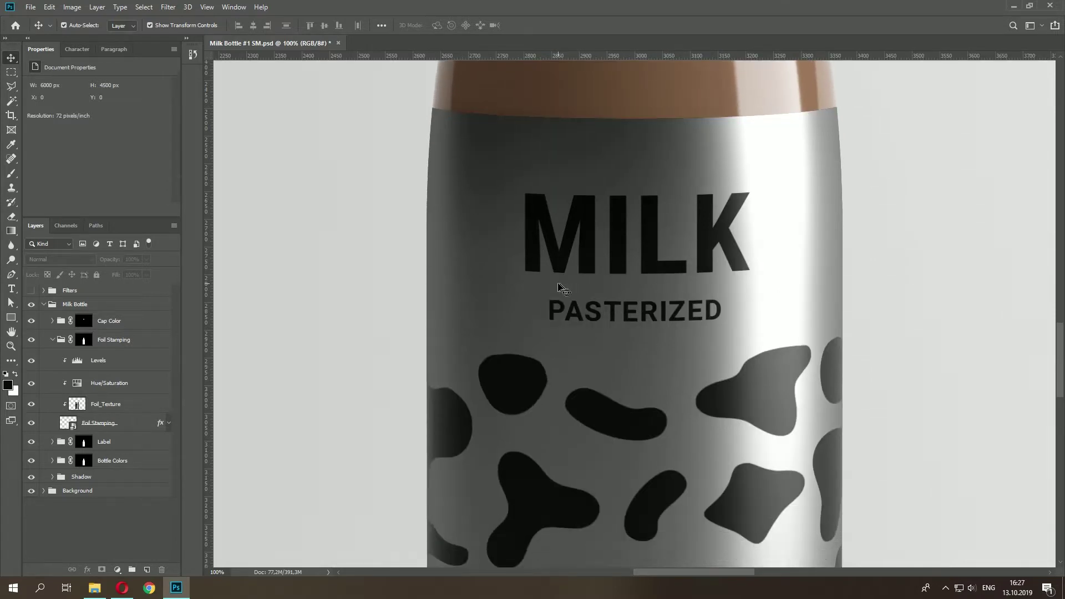
- Tint the foil with Hue/Saturation at hue 24 and saturation 14, and set the Levels black input to 37
click(123, 384)
drag(31, 151, 38, 126)
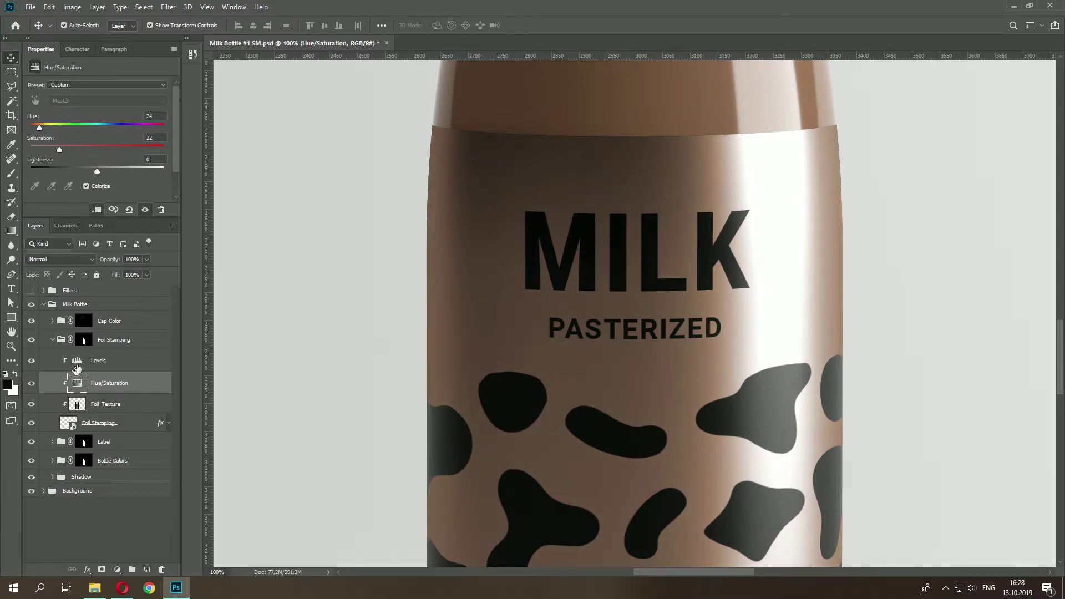
click(77, 366)
drag(45, 166, 62, 166)
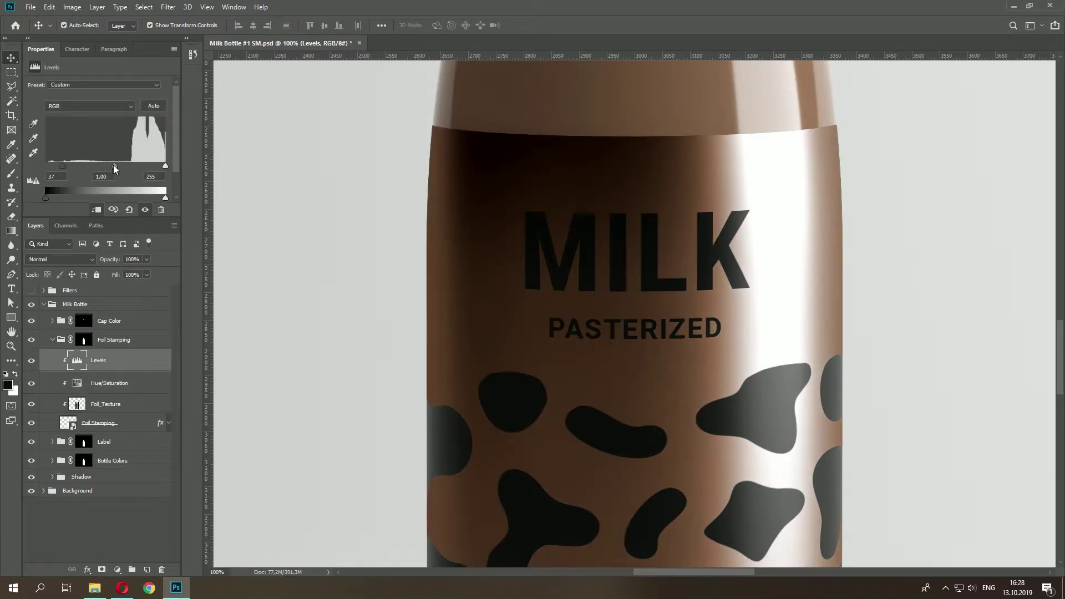
click(94, 383)
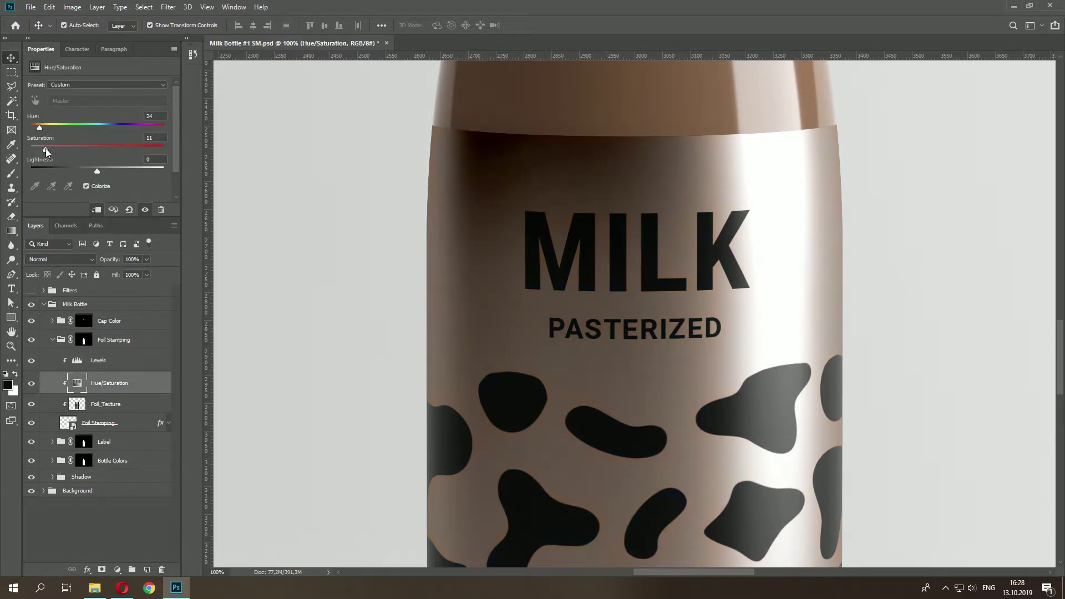
- Fit the whole image on screen, deselect the layers and collapse the Foil Stamping and Milk Bottle groups
key(ctrl+0)
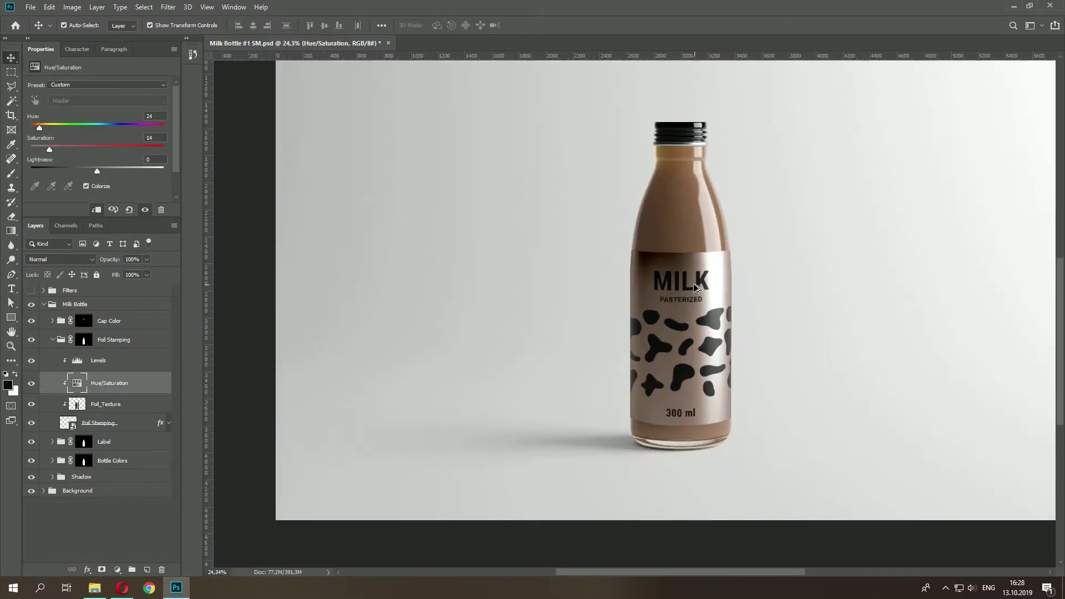
click(700, 535)
scroll(664, 313, down, 2)
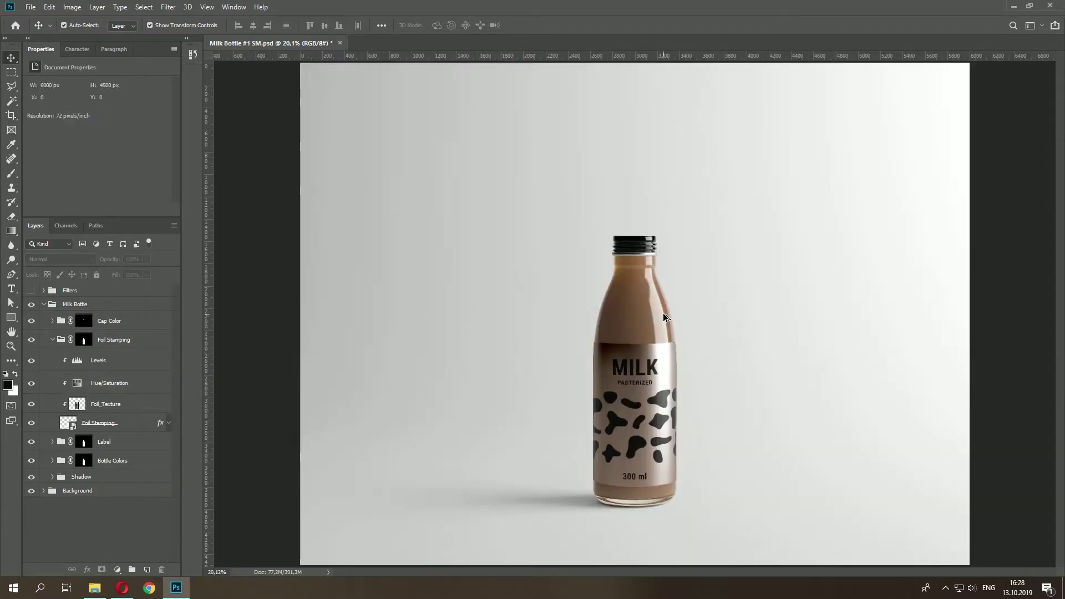
click(52, 340)
click(44, 304)
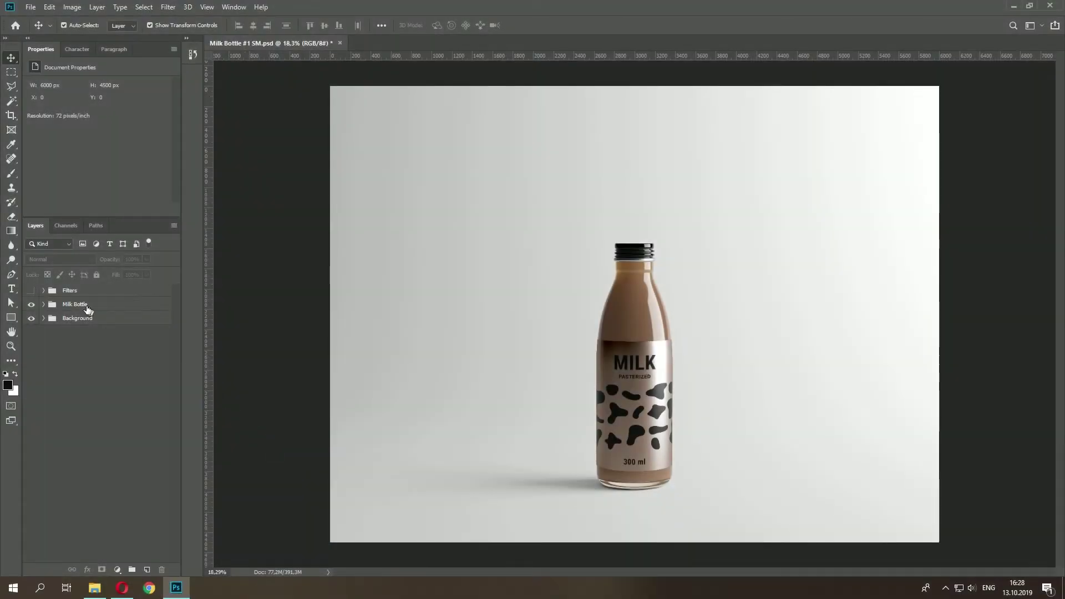
- Hide the Foil Stamping group inside the Milk Bottle group and expand the Label group
click(65, 305)
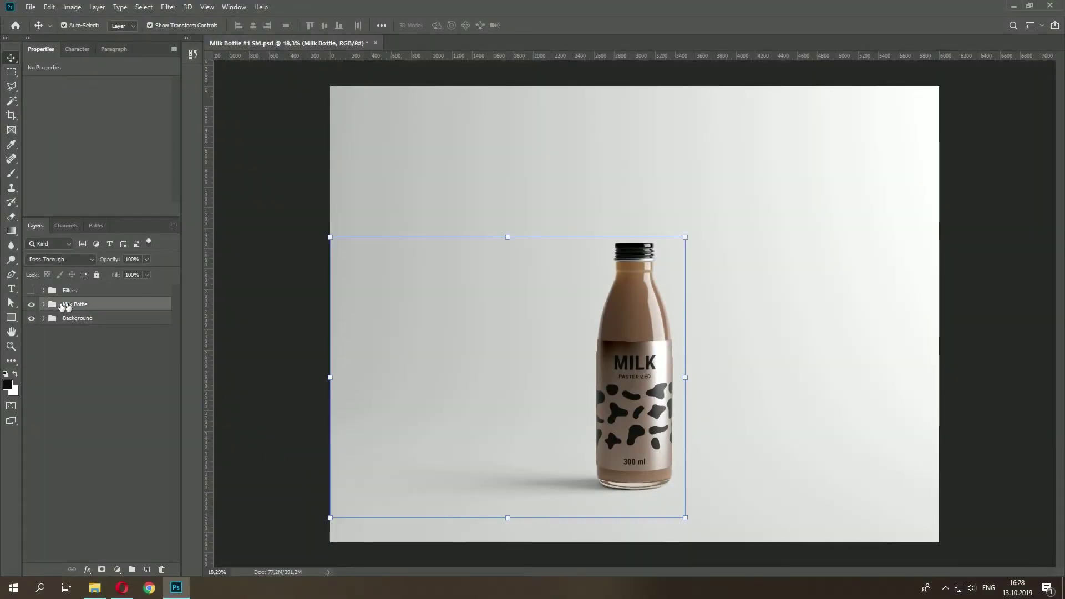
click(43, 305)
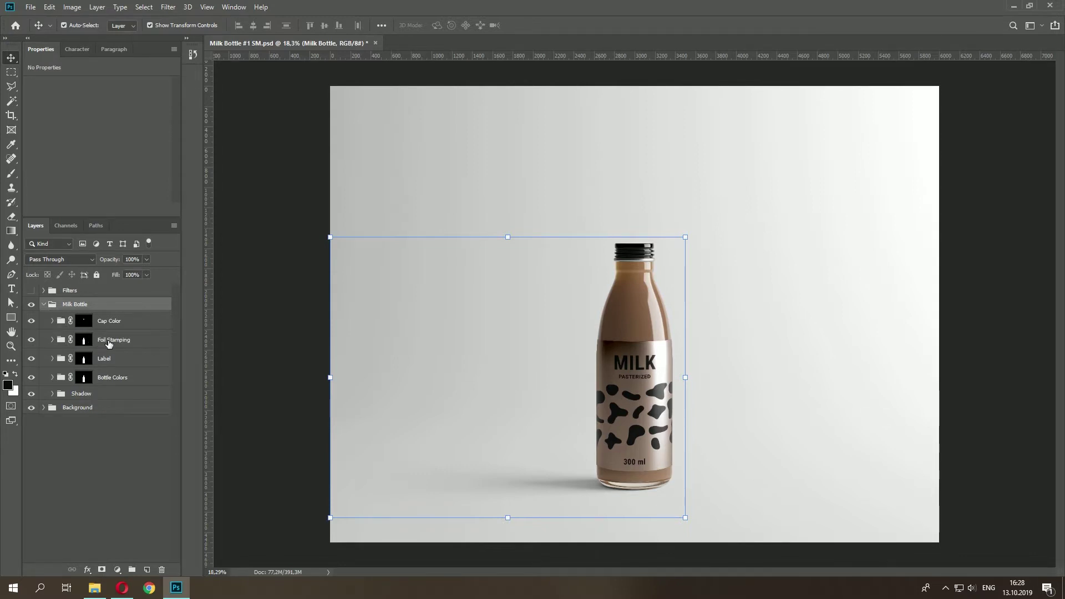
click(83, 340)
click(31, 339)
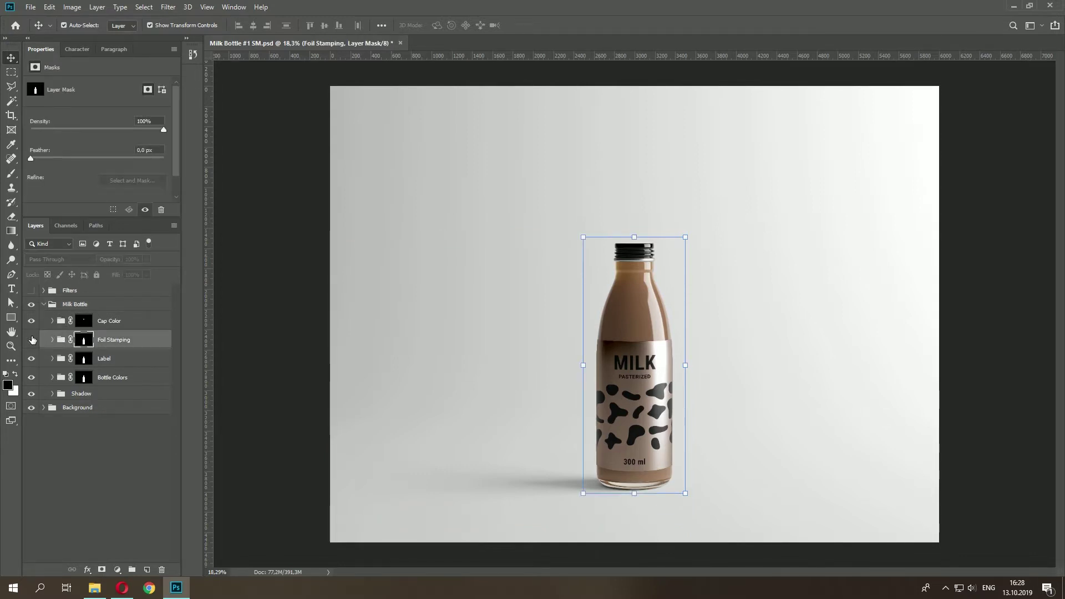
click(109, 361)
click(53, 358)
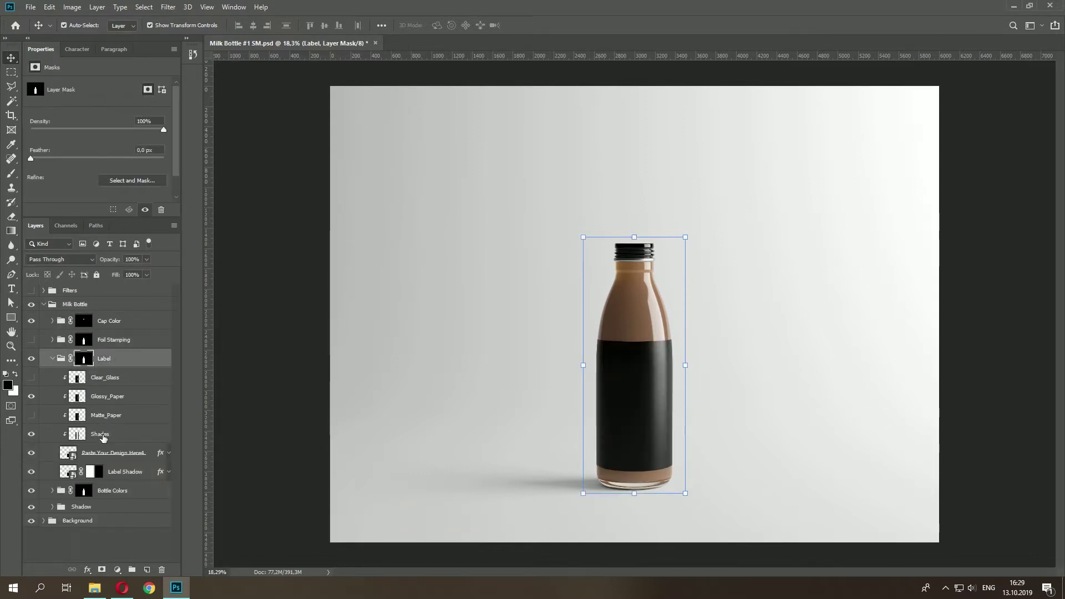
- Toggle the Glossy_Paper layer in the Label group to compare the label with and without the glossy finish
click(118, 397)
click(31, 397)
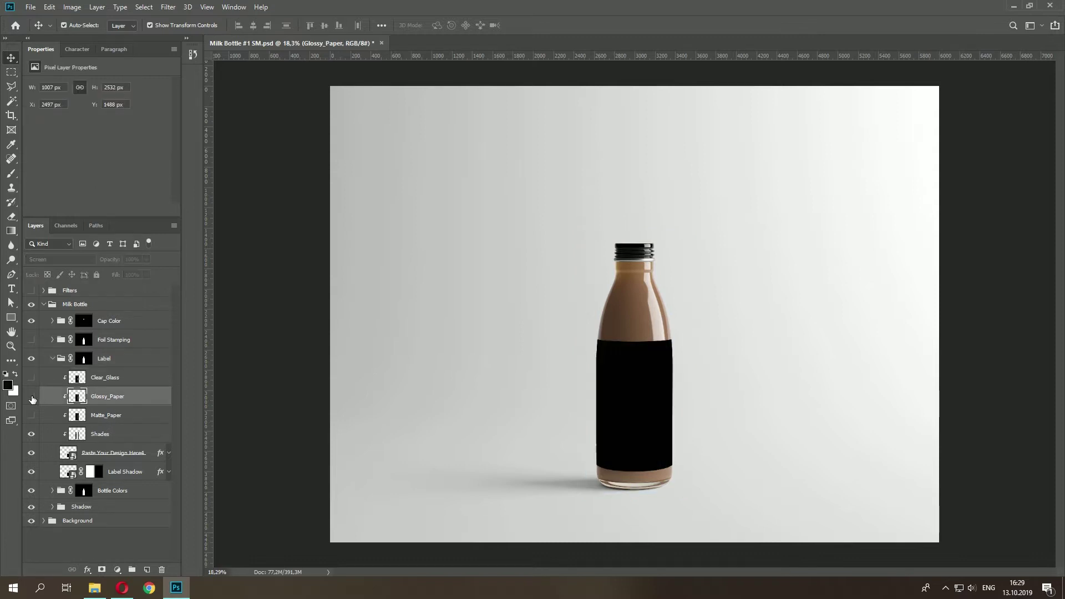
click(31, 397)
click(31, 397)
click(31, 397)
- Preview the Clear_Glass and Matte_Paper finishes on the black label one at a time
click(31, 377)
click(31, 377)
click(31, 377)
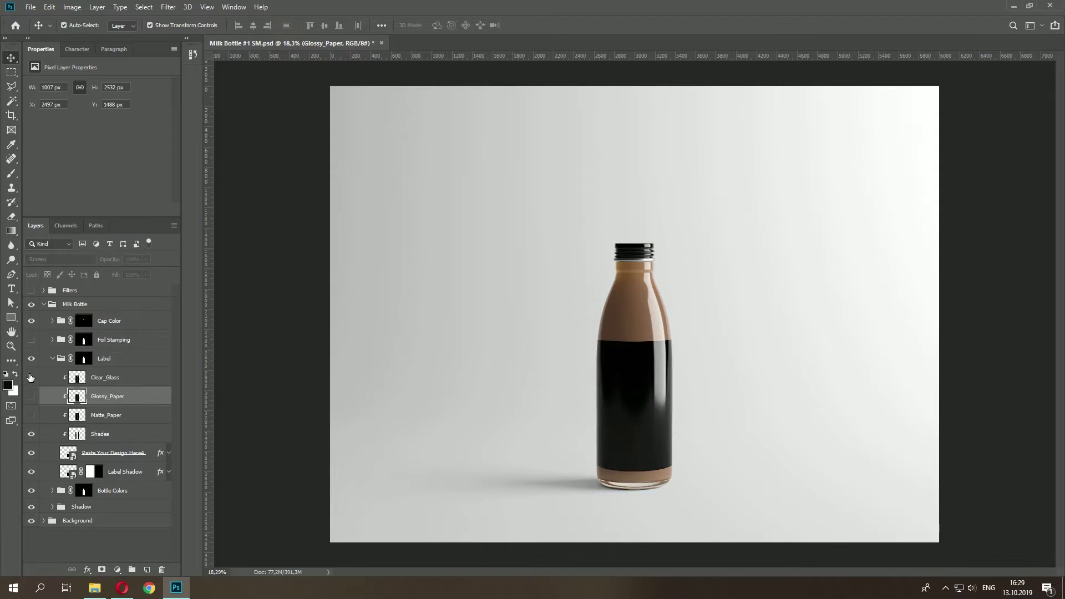
click(31, 377)
click(31, 415)
click(31, 415)
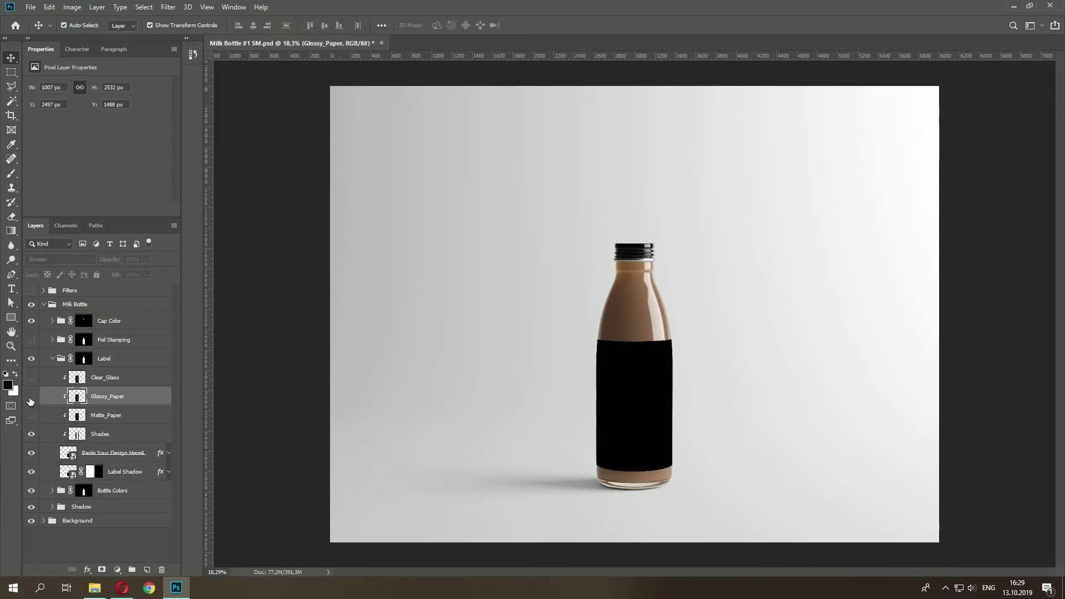
- Compare the glossy and clear-glass label finishes once more and leave only Matte_Paper visible as the finish
click(31, 396)
click(31, 377)
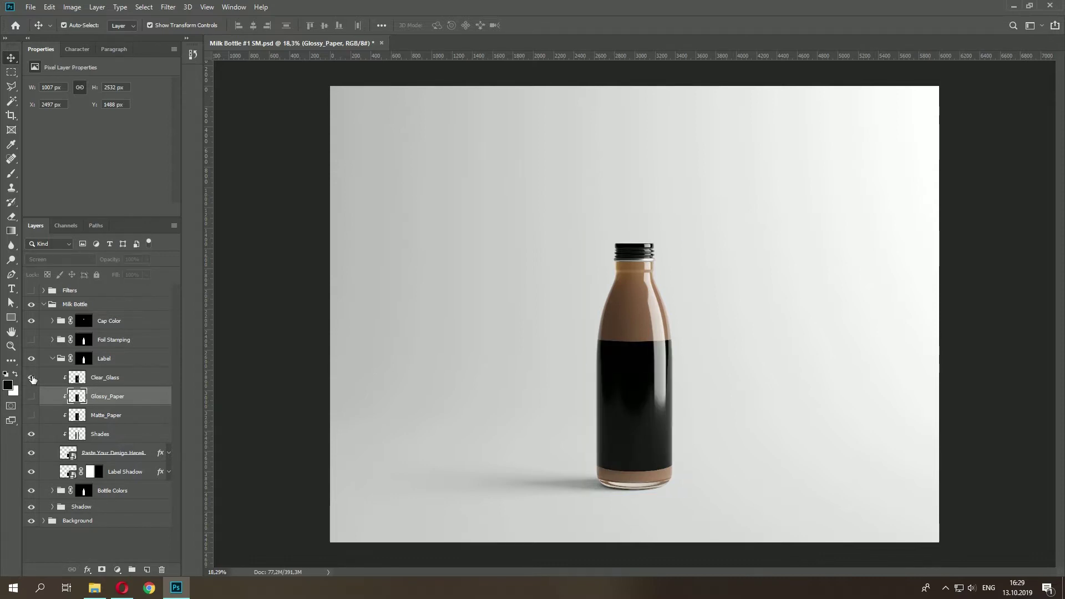
click(31, 377)
click(31, 415)
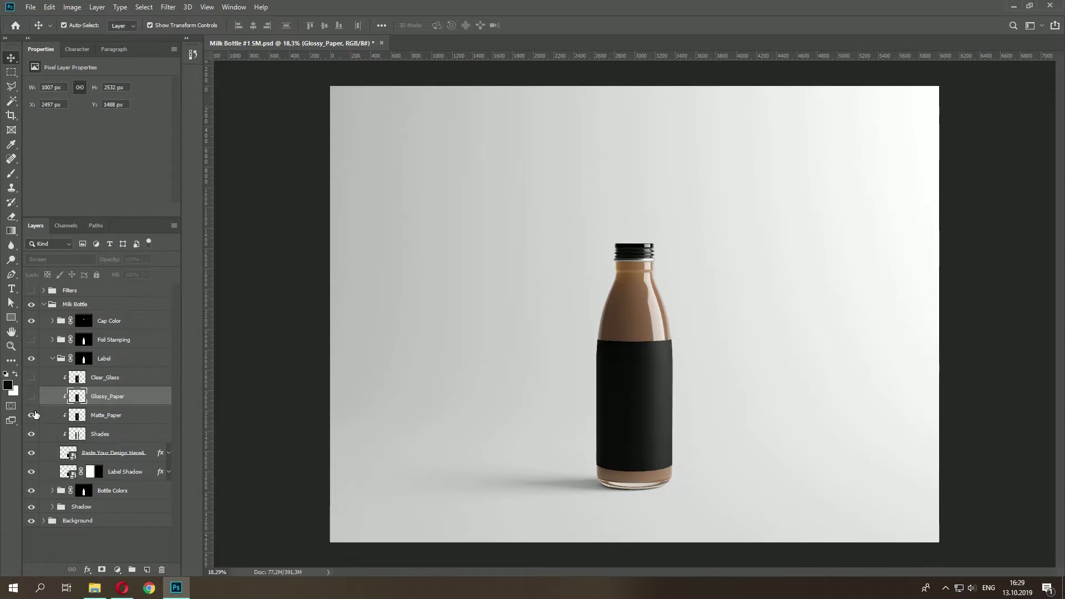
- Switch the label finish from Matte_Paper to Glossy_Paper and make the Foil Stamping group visible again
click(31, 415)
click(31, 396)
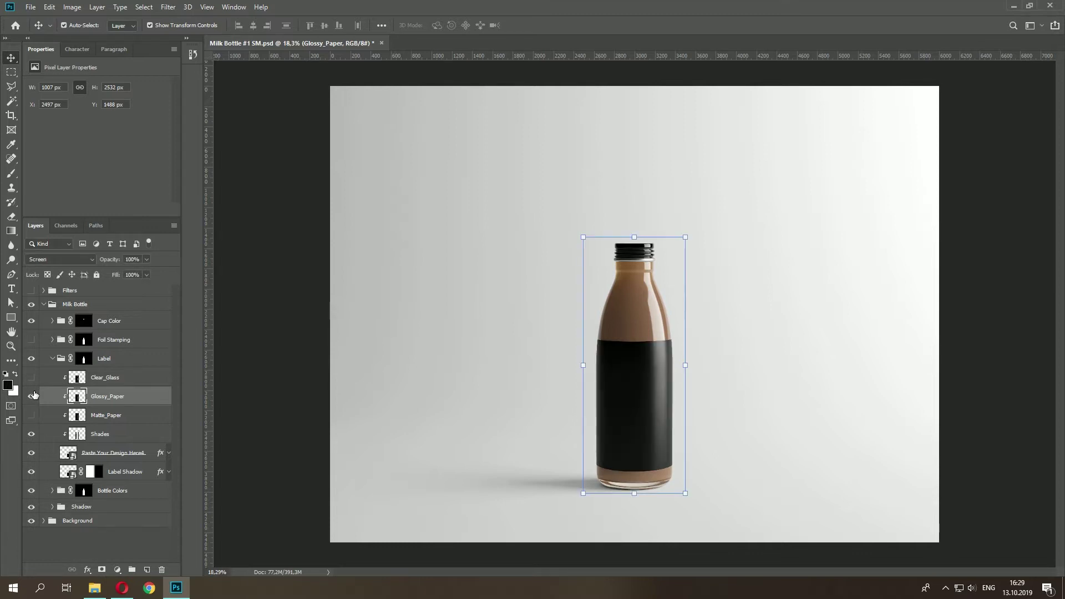
click(105, 358)
click(52, 359)
click(31, 339)
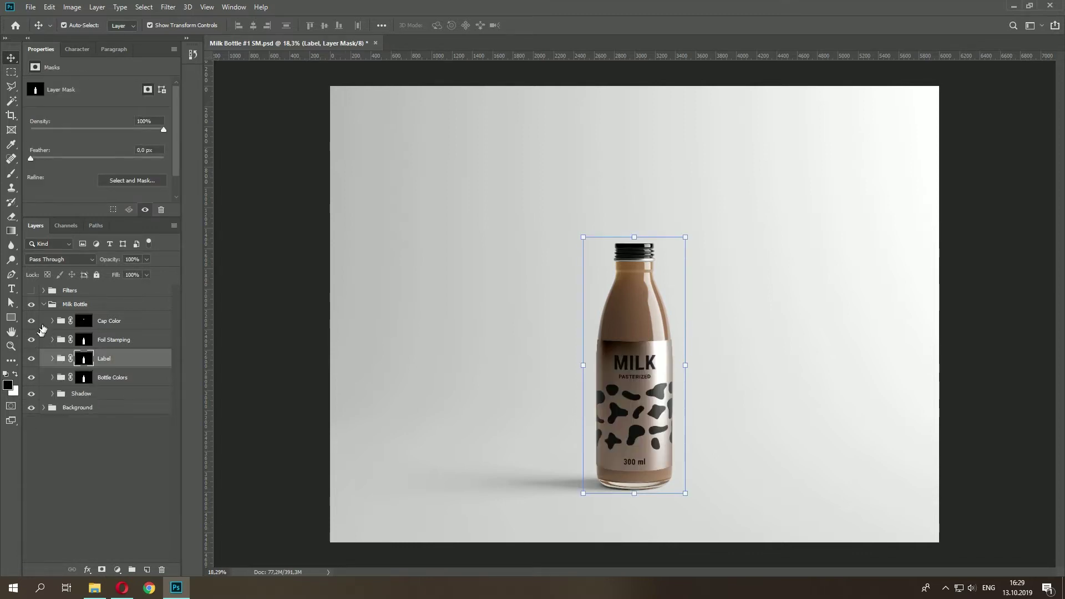
click(53, 304)
click(43, 304)
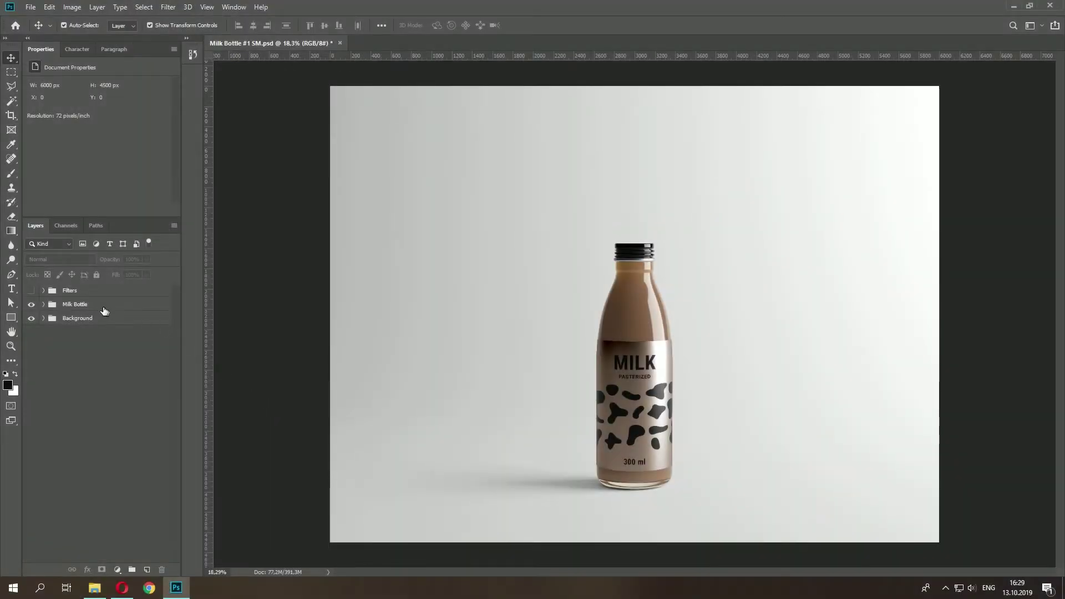
- Toggle the Cap Color group inside the Milk Bottle group to compare the bottle neck with and without its cap
click(104, 309)
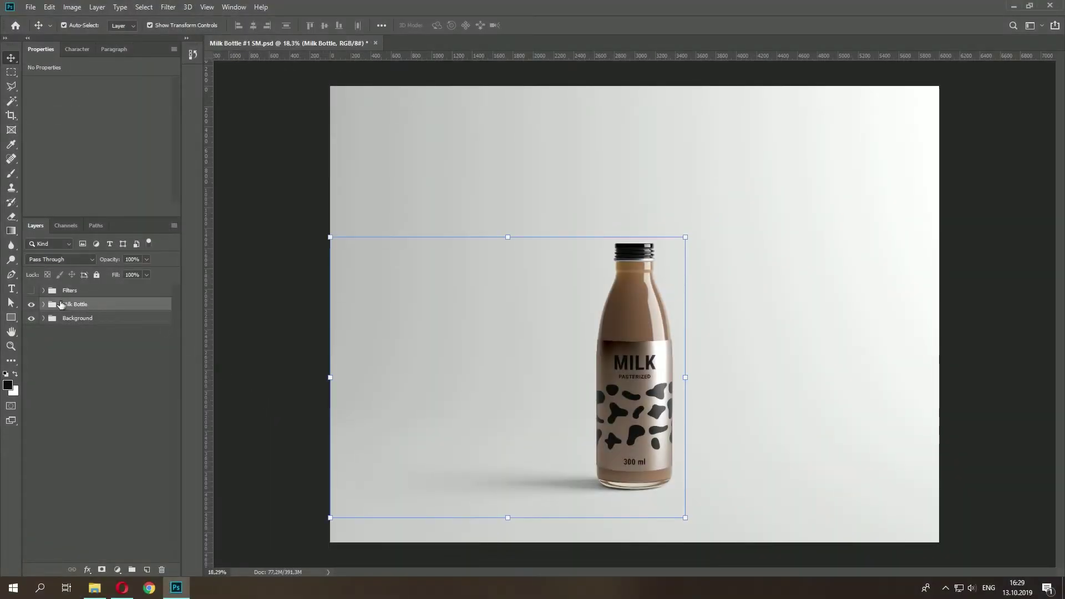
click(43, 304)
click(84, 321)
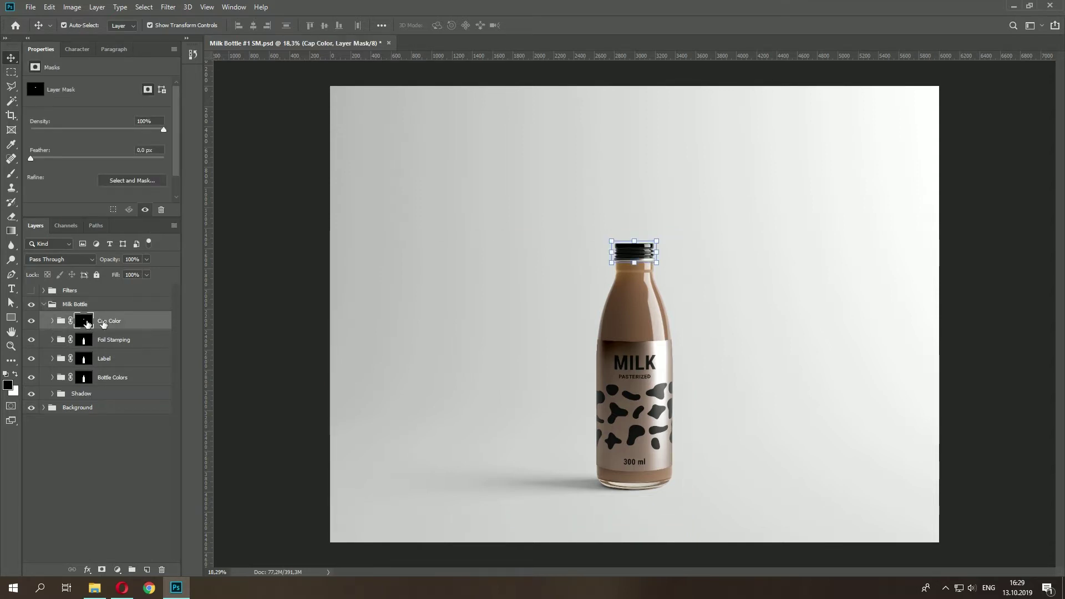
click(31, 321)
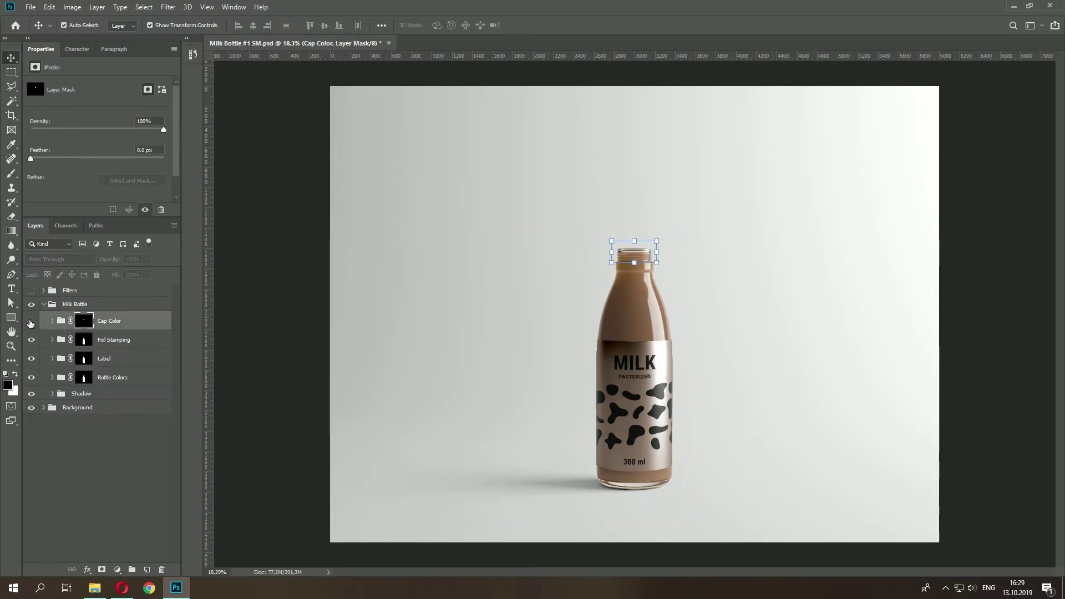
key(ctrl+1)
scroll(513, 279, up, 6)
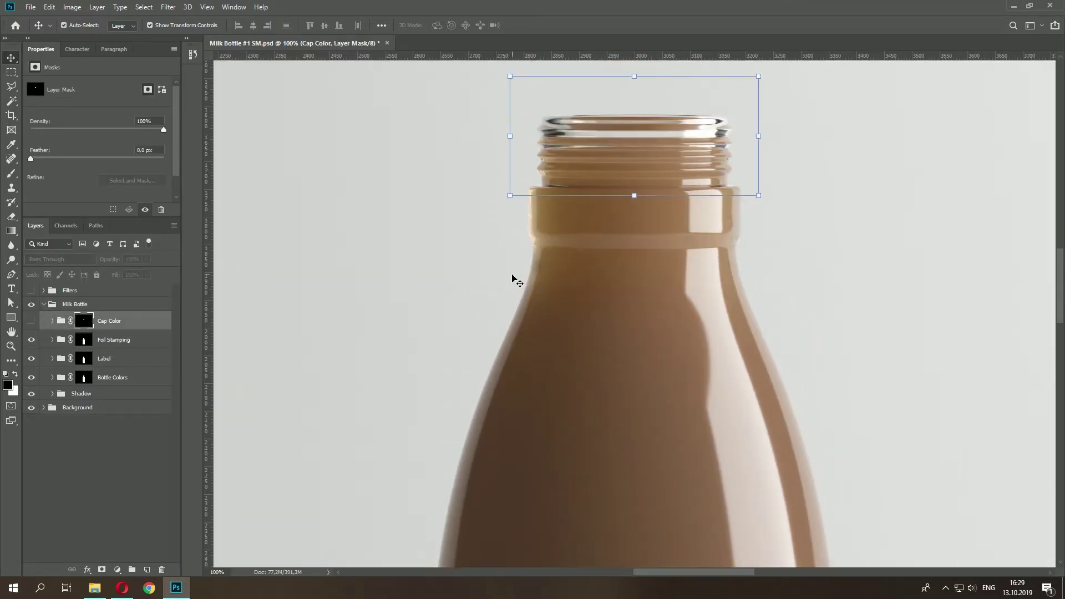
scroll(513, 279, up, 2)
click(31, 320)
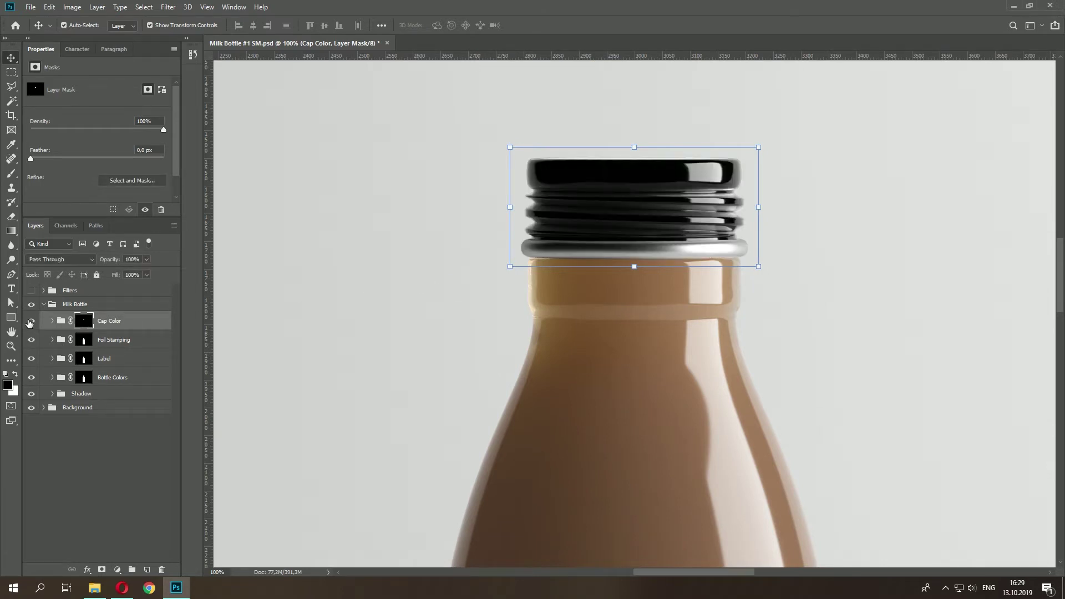
click(31, 321)
click(31, 321)
- Recolour the cap's solid colour fill, trying red ff0000 and teal 2e7879 before settling on brown a56b3a
click(52, 321)
double_click(67, 379)
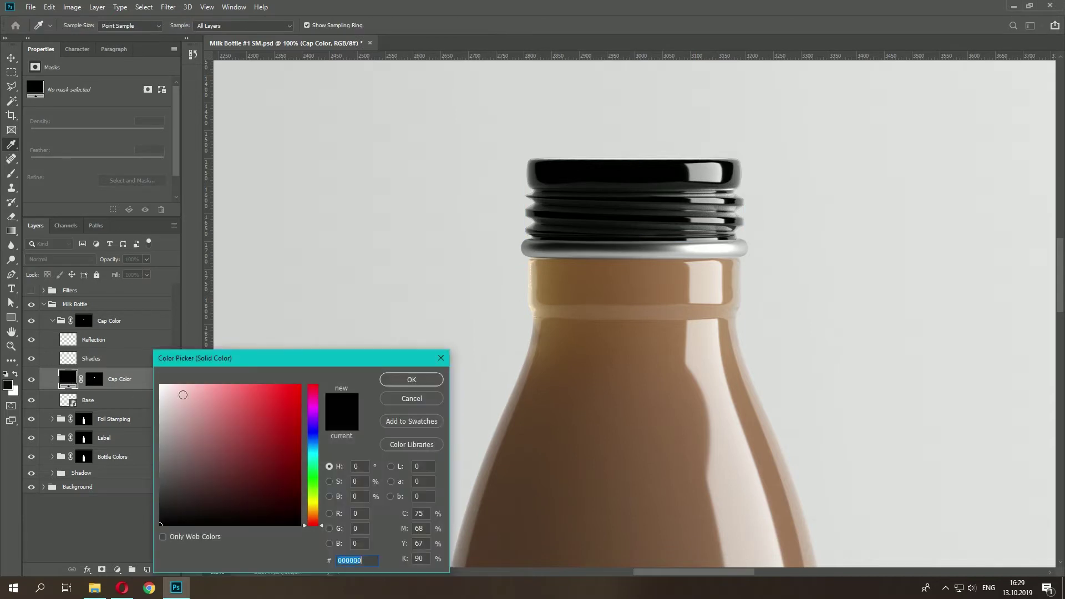
text(ff0000)
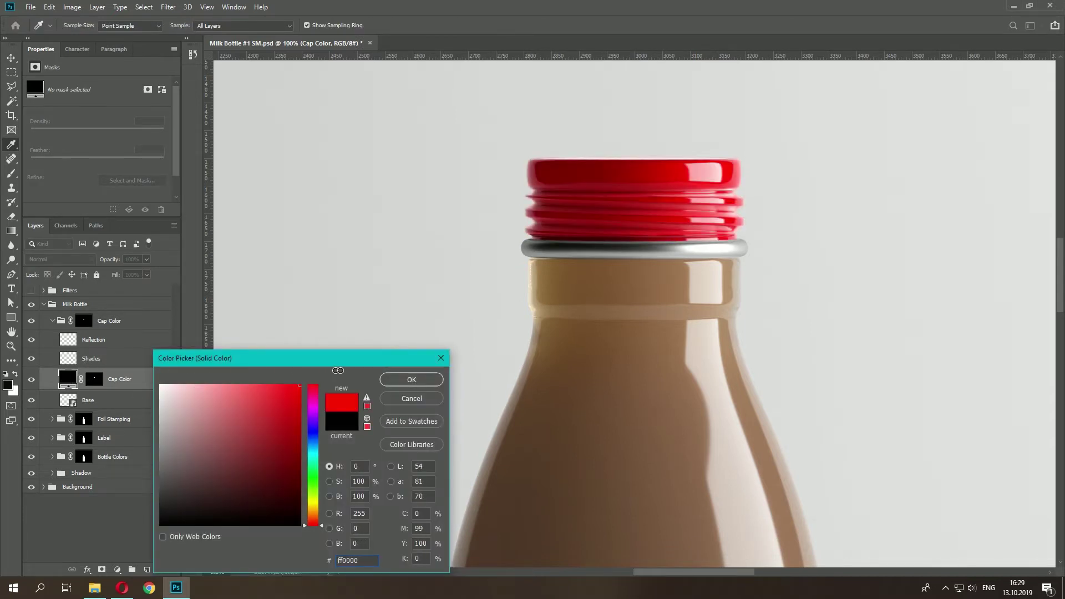
click(247, 459)
click(314, 455)
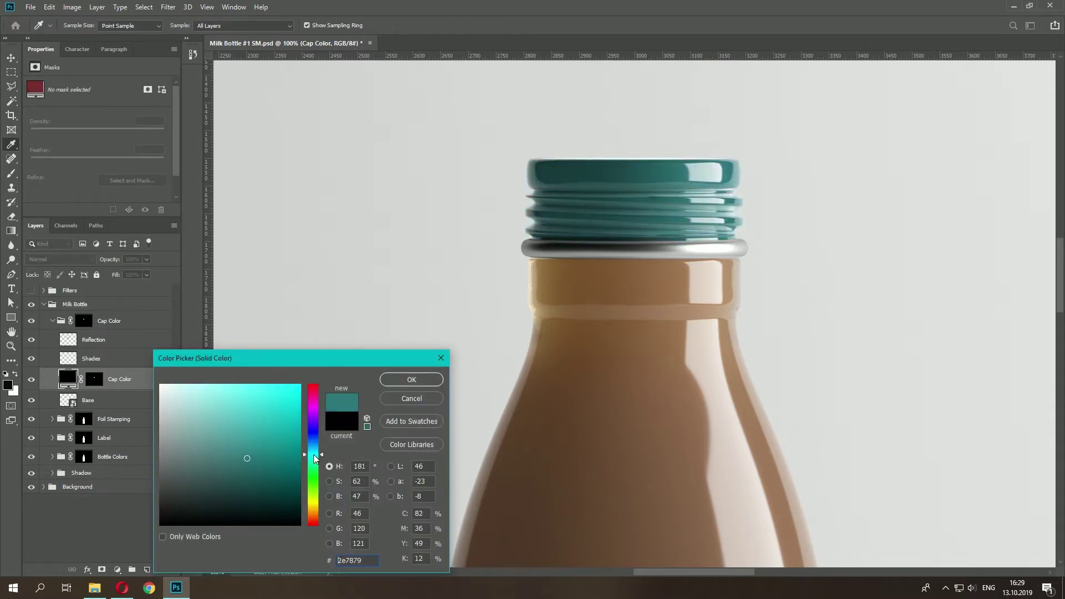
click(642, 289)
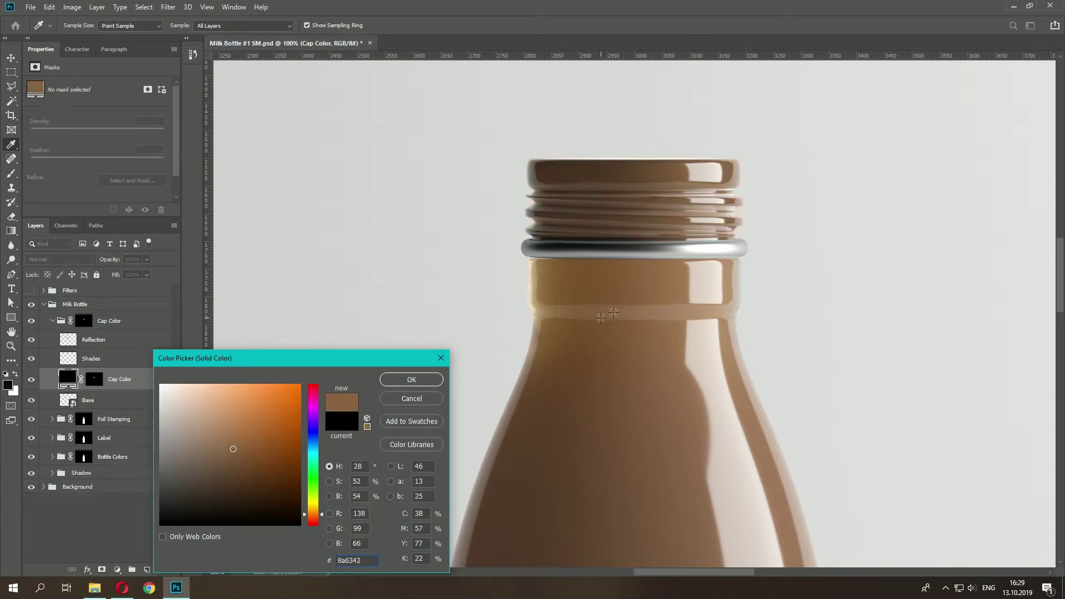
drag(246, 439, 251, 433)
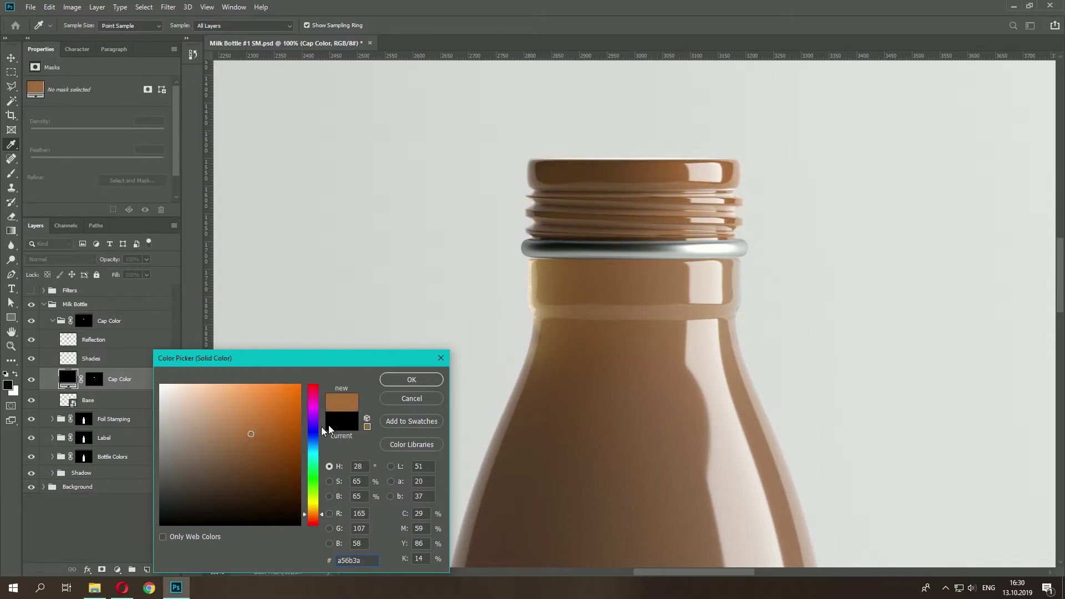
click(410, 379)
key(v)
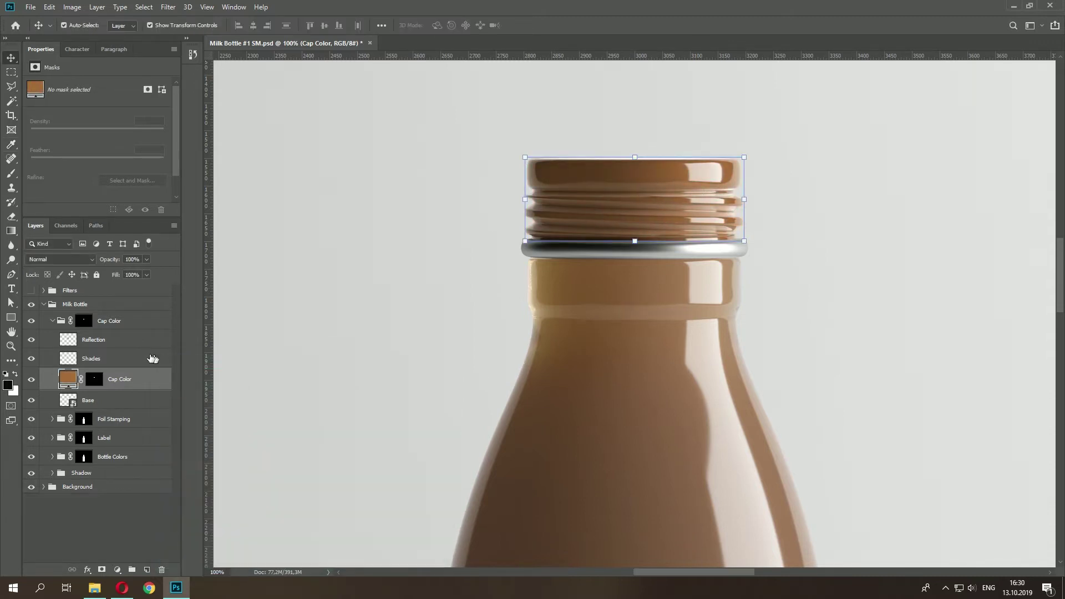
- Set the opacity of the cap's Reflection layer to 75% and collapse the Cap Color and Milk Bottle groups
click(111, 341)
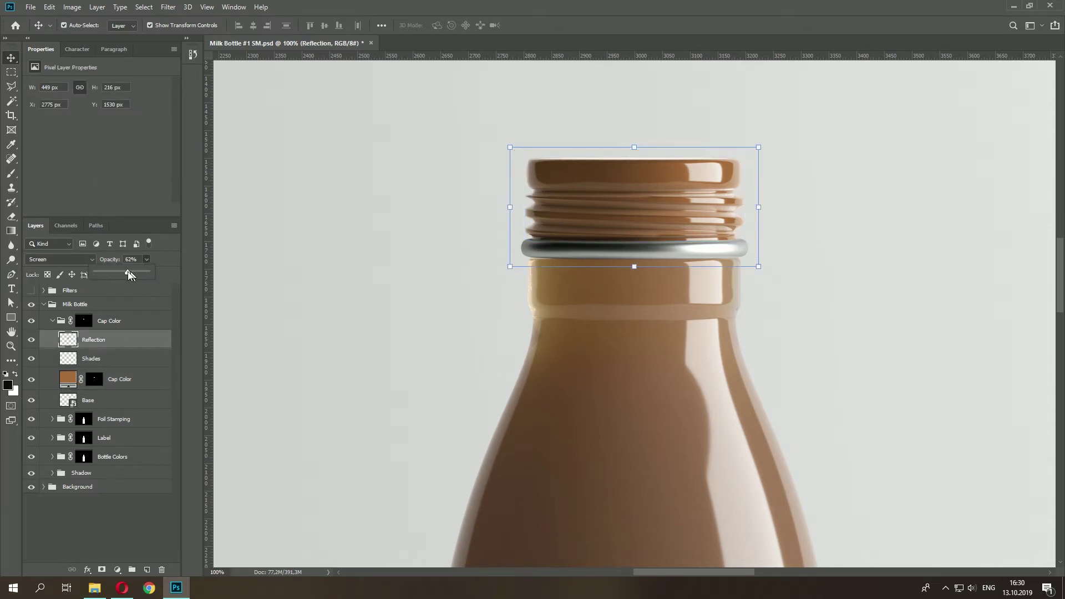
drag(106, 275, 132, 271)
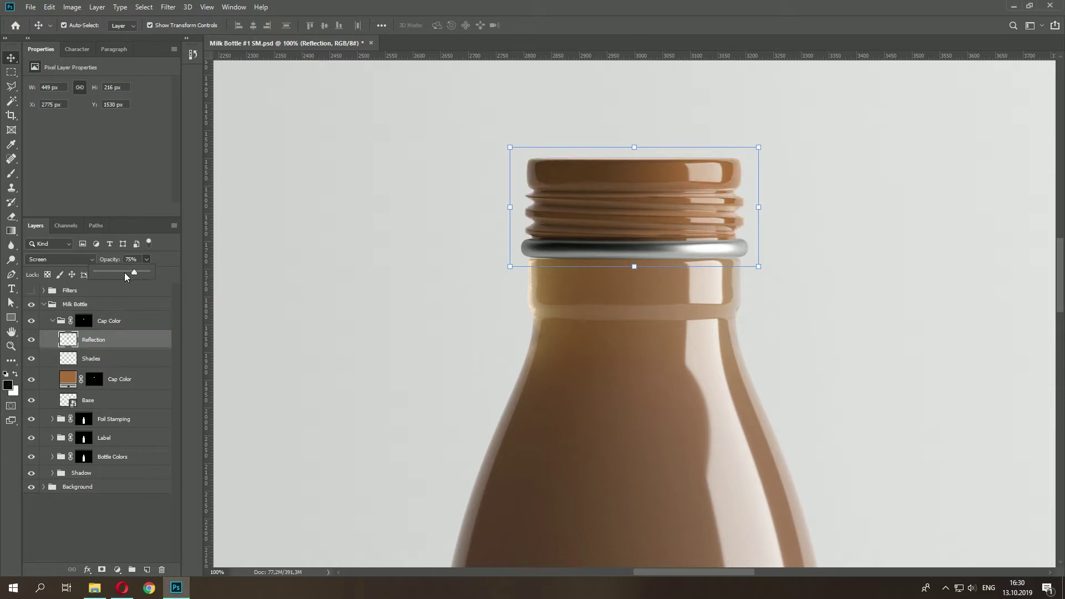
click(65, 322)
click(53, 322)
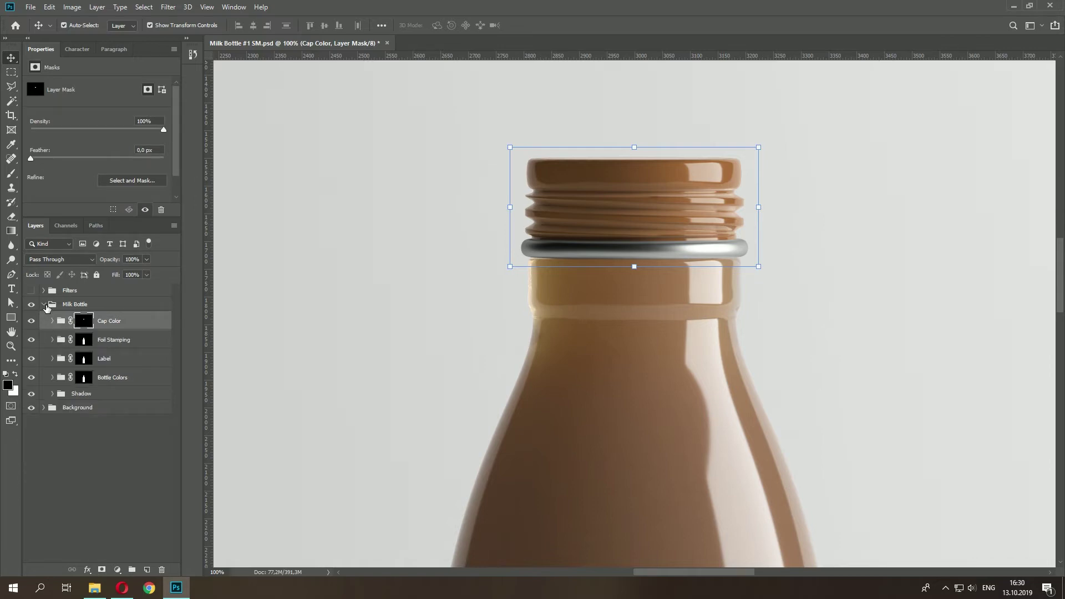
click(44, 304)
scroll(555, 300, down, 5)
scroll(556, 298, down, 3)
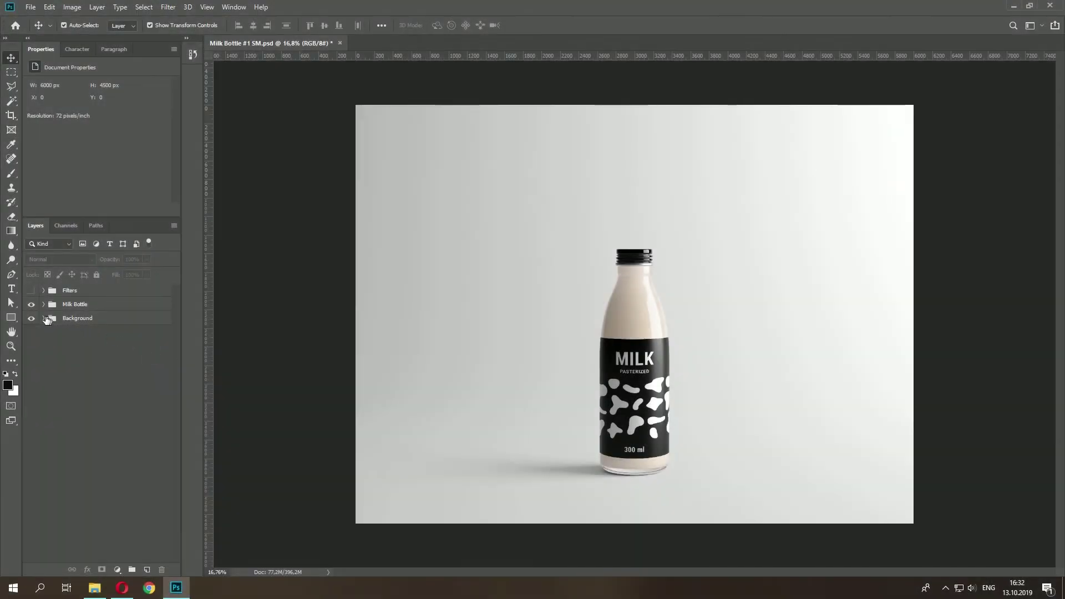
- Set the Background Color fill in the Curved background group to beige CABBAA after trying red and sampled tones
click(43, 318)
click(52, 332)
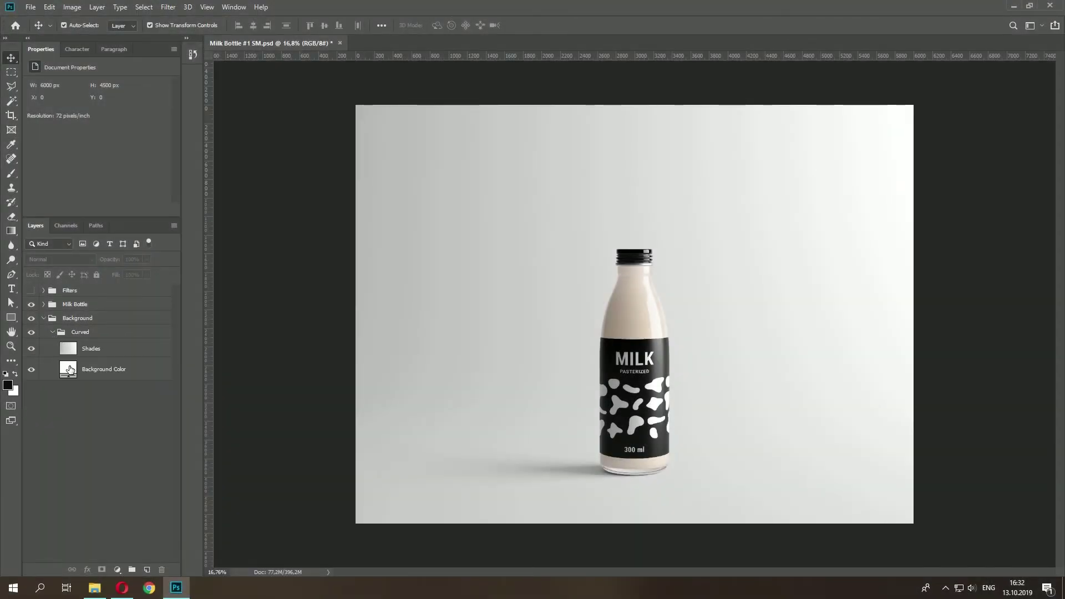
double_click(68, 369)
click(272, 409)
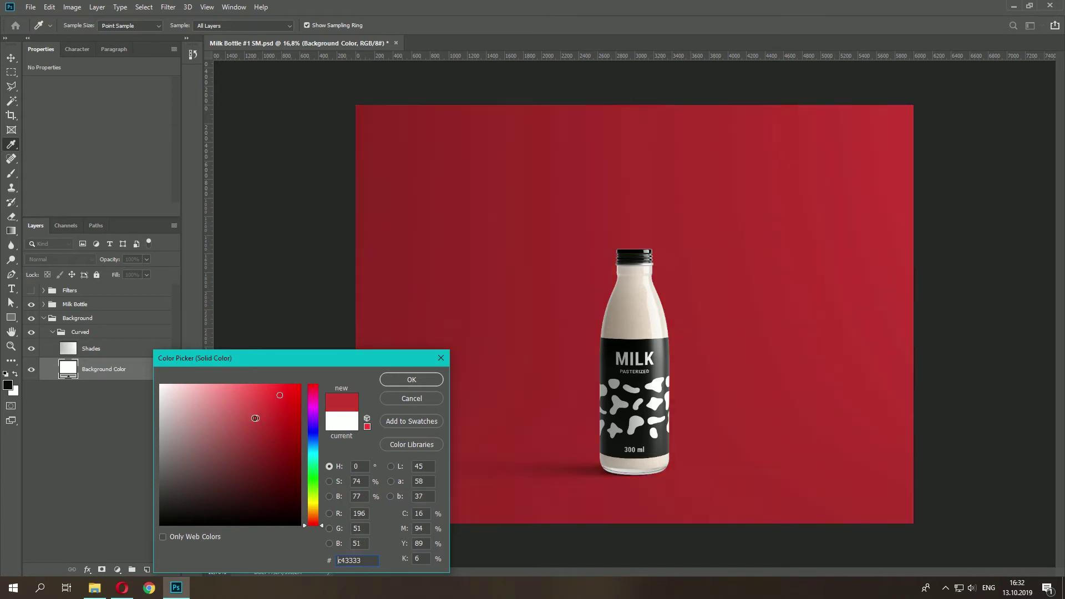
click(199, 416)
click(666, 299)
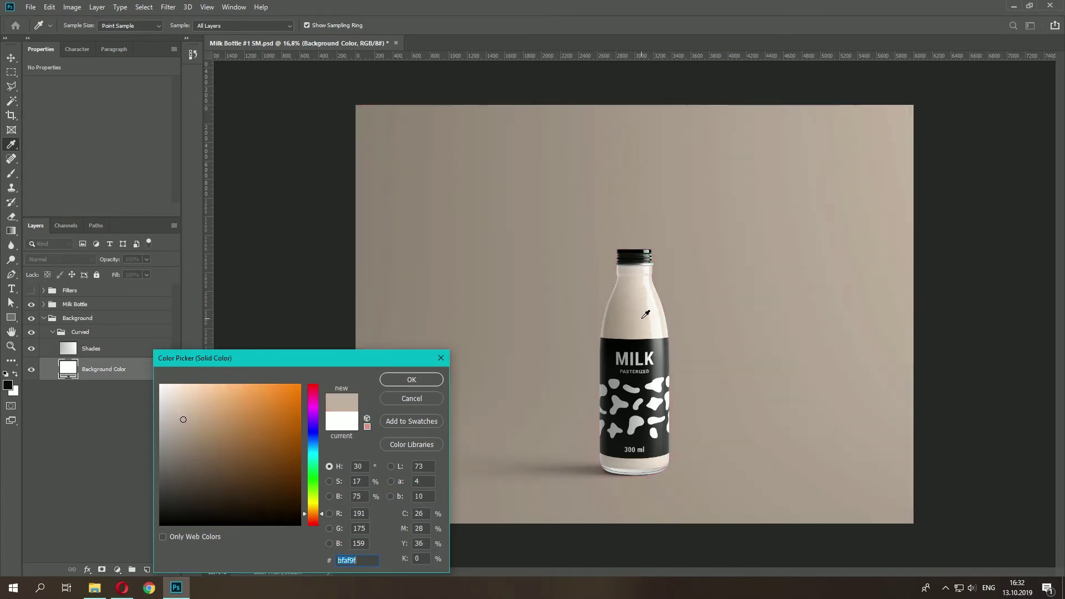
click(633, 311)
key(ctrl+a)
text(CABBAA)
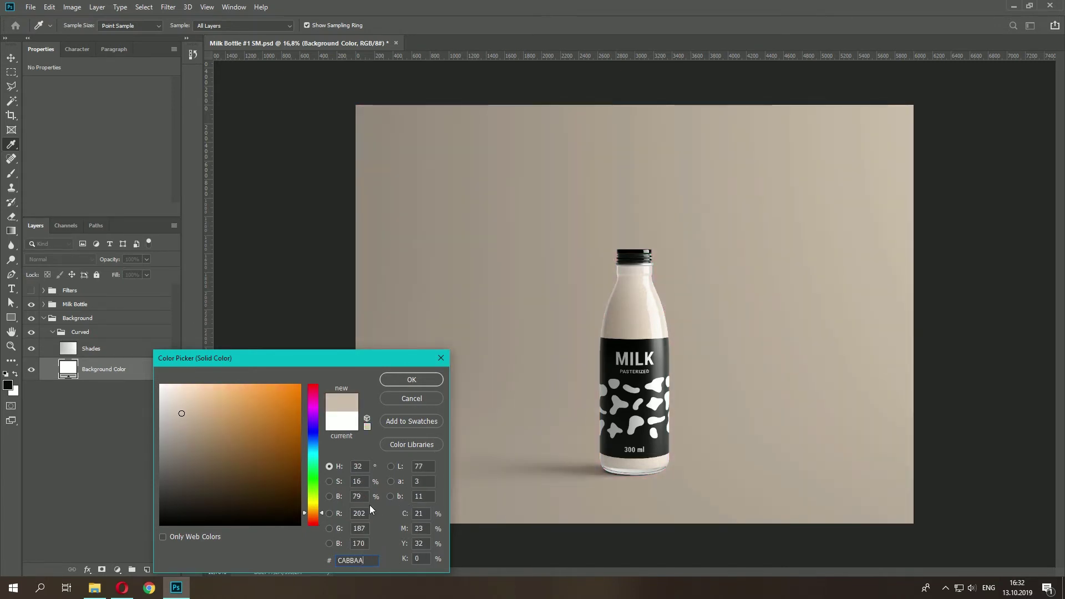
click(410, 382)
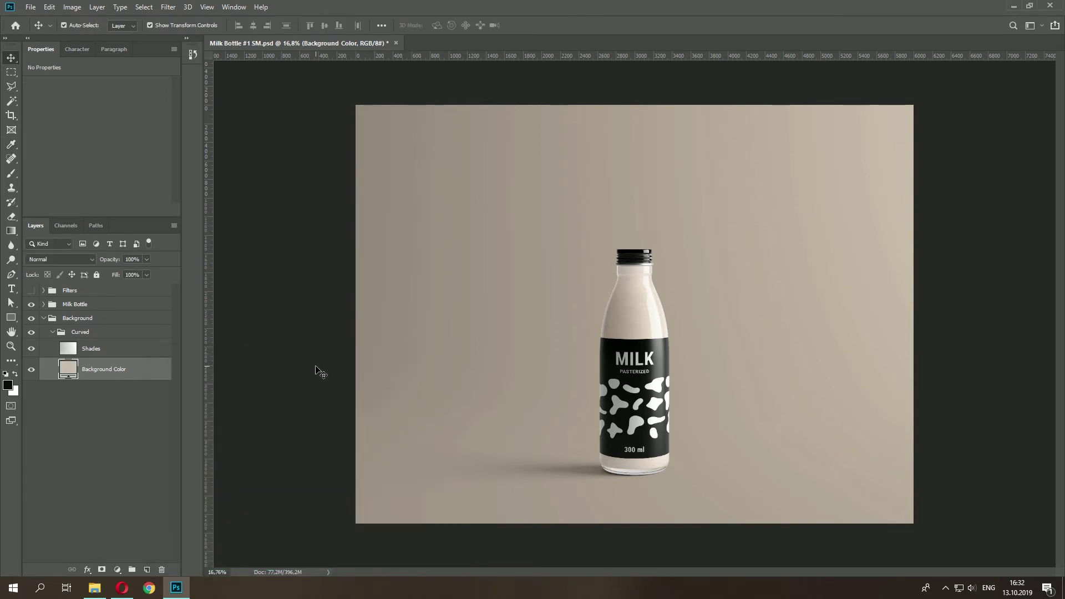
- Collapse the background groups and toggle the Background group to view the bottle with and without its backdrop
click(83, 333)
click(52, 332)
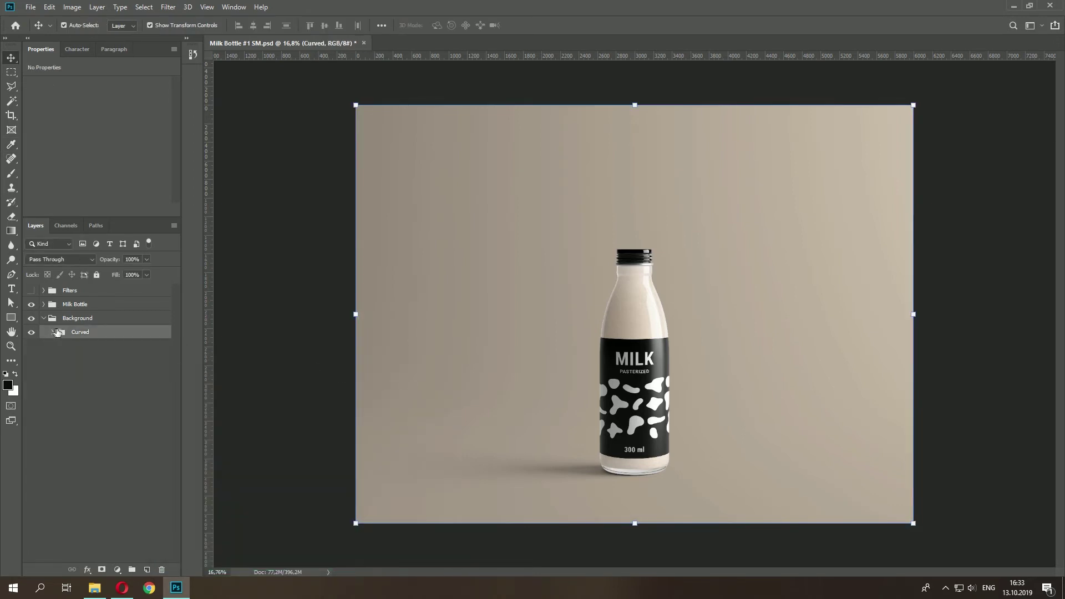
click(57, 320)
click(43, 319)
click(32, 319)
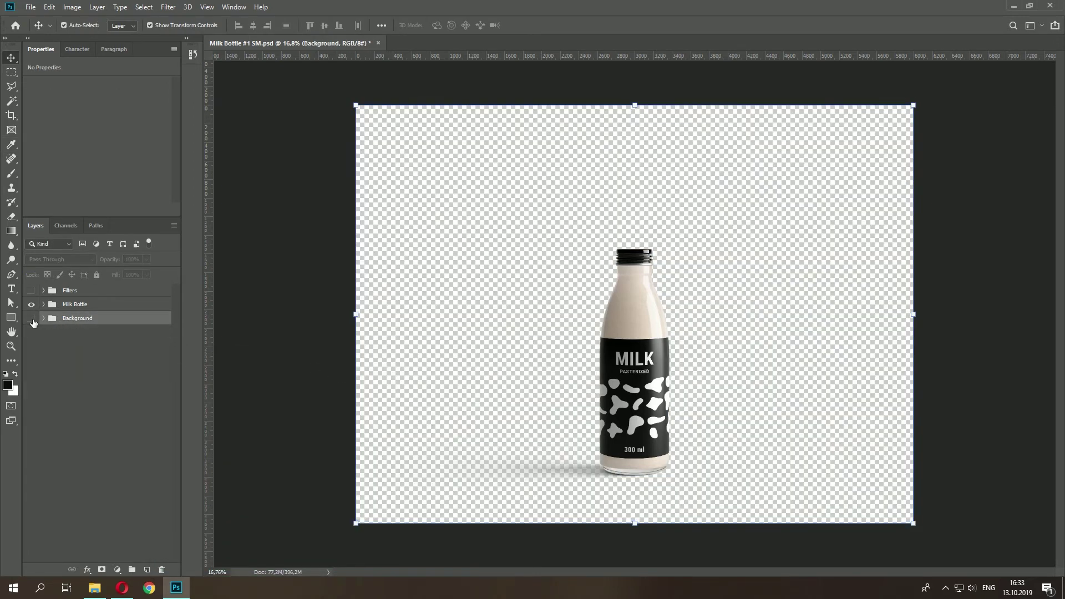
click(32, 318)
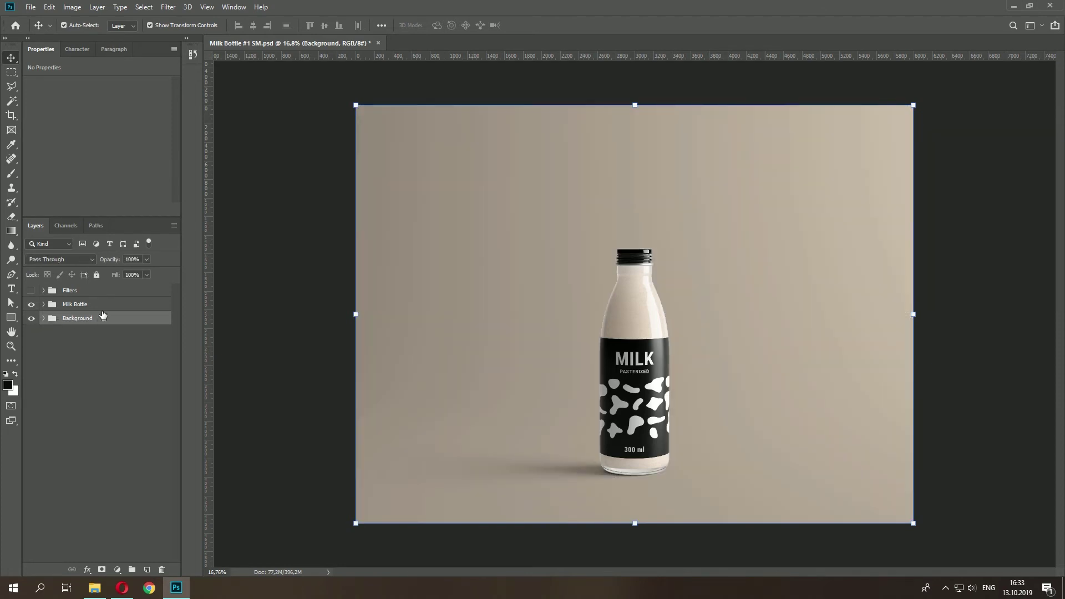
- Toggle the Shadow group inside the Milk Bottle group to compare the bottle with and without its shadow
click(55, 306)
click(44, 306)
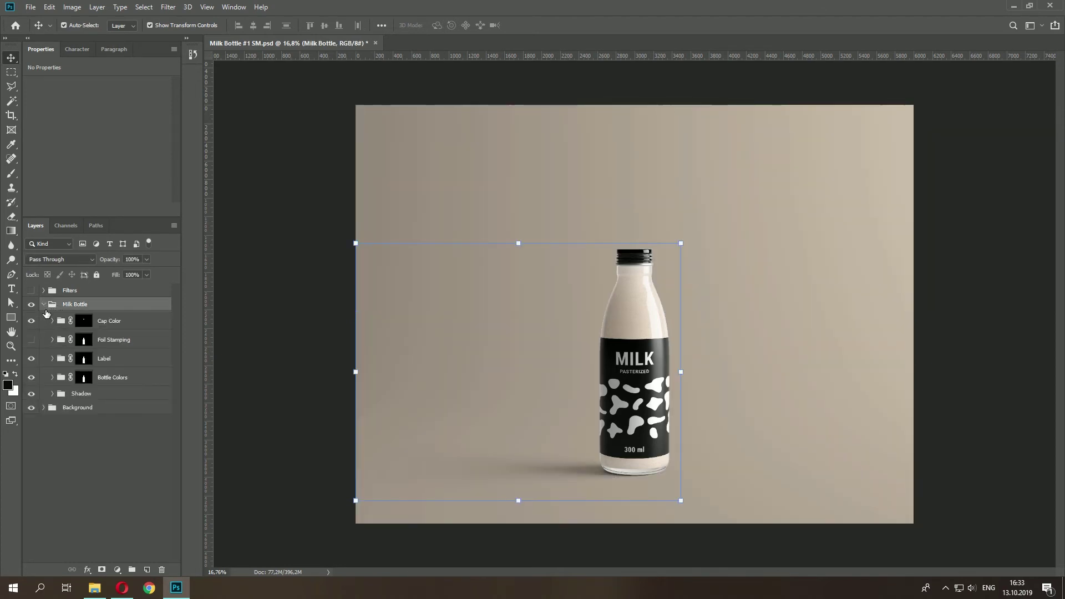
click(82, 395)
click(31, 394)
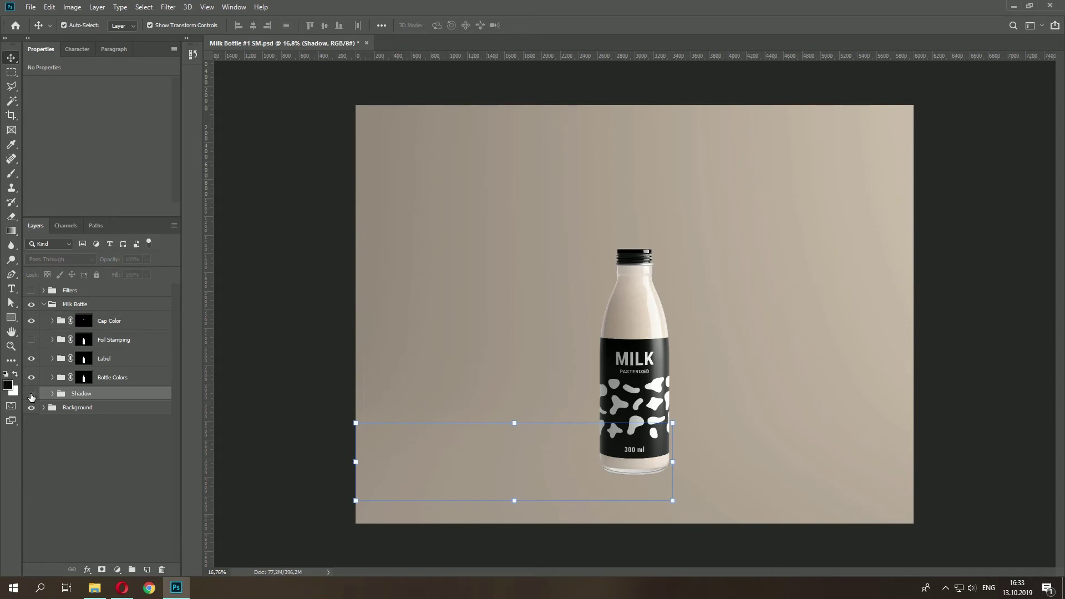
click(31, 394)
click(31, 394)
click(31, 394)
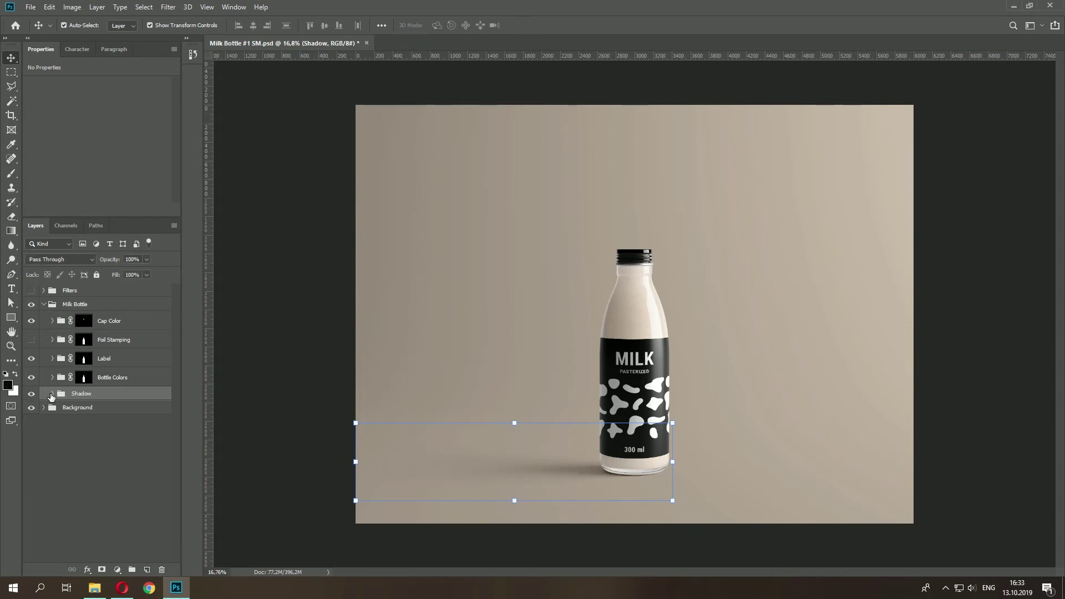
- Try lower opacities on the Shadow_Overlay layer and on the whole Shadow group, restoring the group to 100%
click(51, 394)
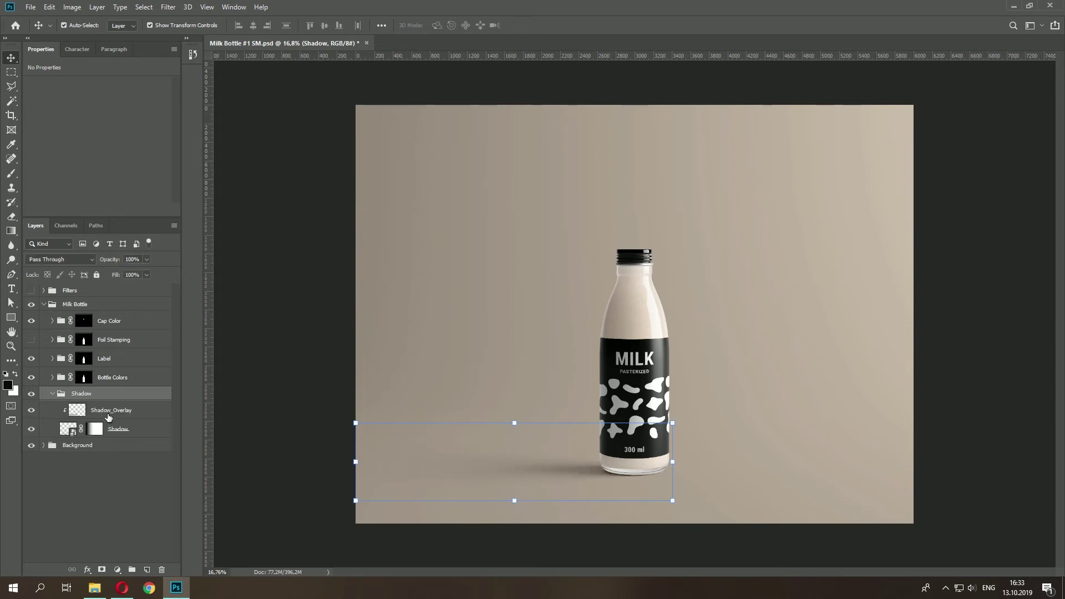
click(111, 411)
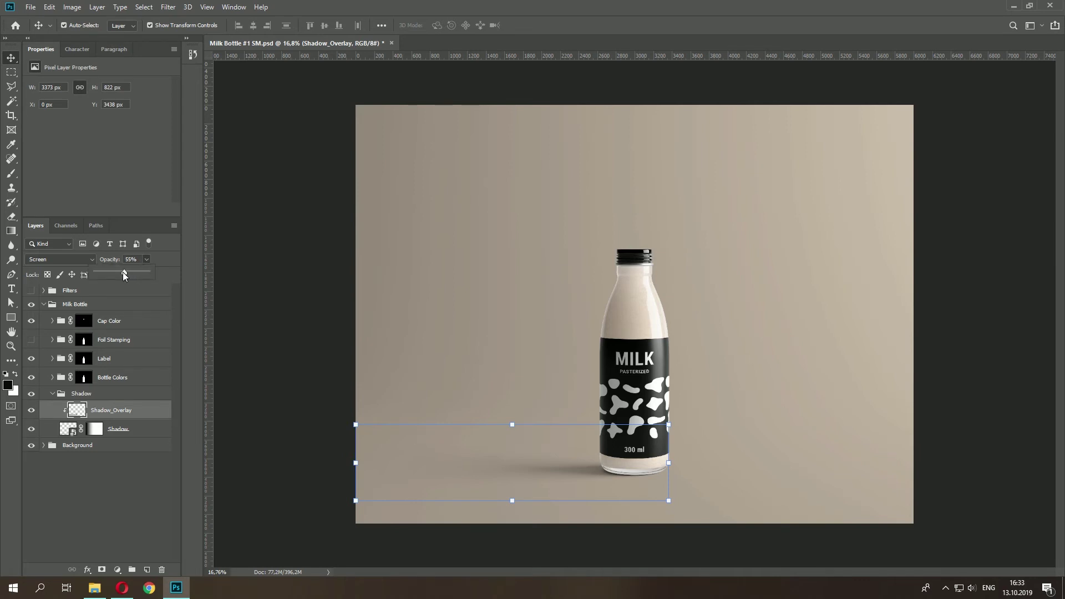
drag(124, 273, 200, 273)
click(103, 395)
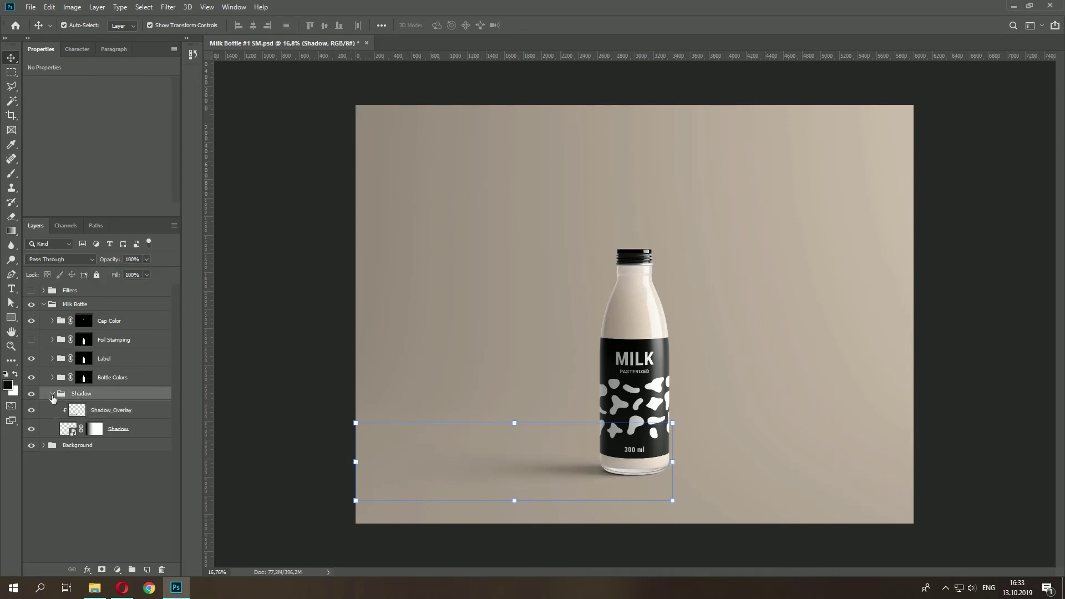
click(52, 395)
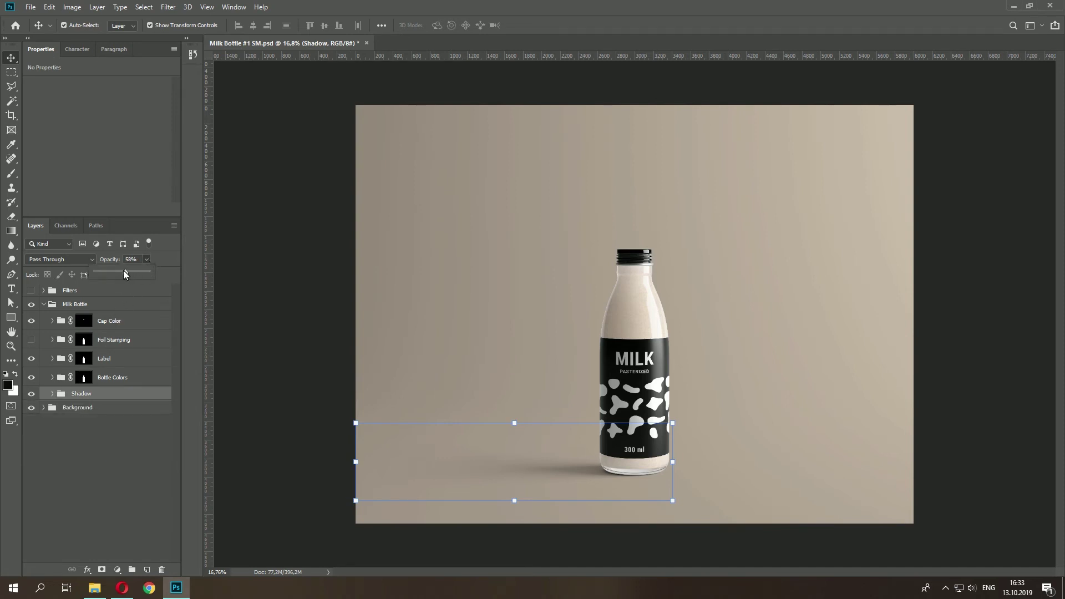
drag(125, 274, 191, 276)
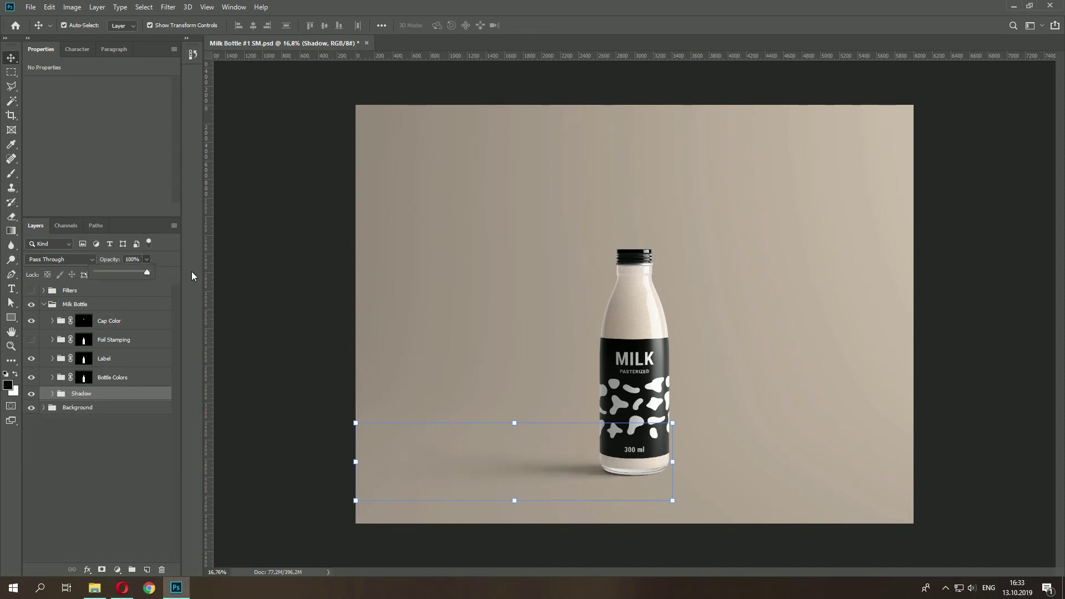
- Toggle the Bottle Opacity layer in the Bottle Colors group and try a lower opacity before restoring it to 100%
click(118, 385)
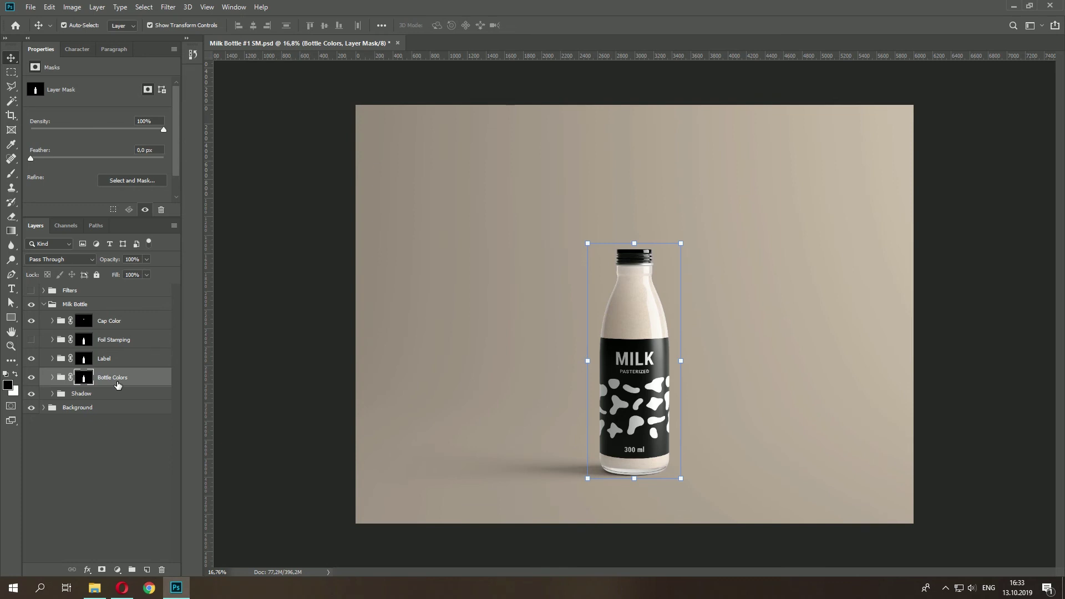
click(53, 377)
click(99, 424)
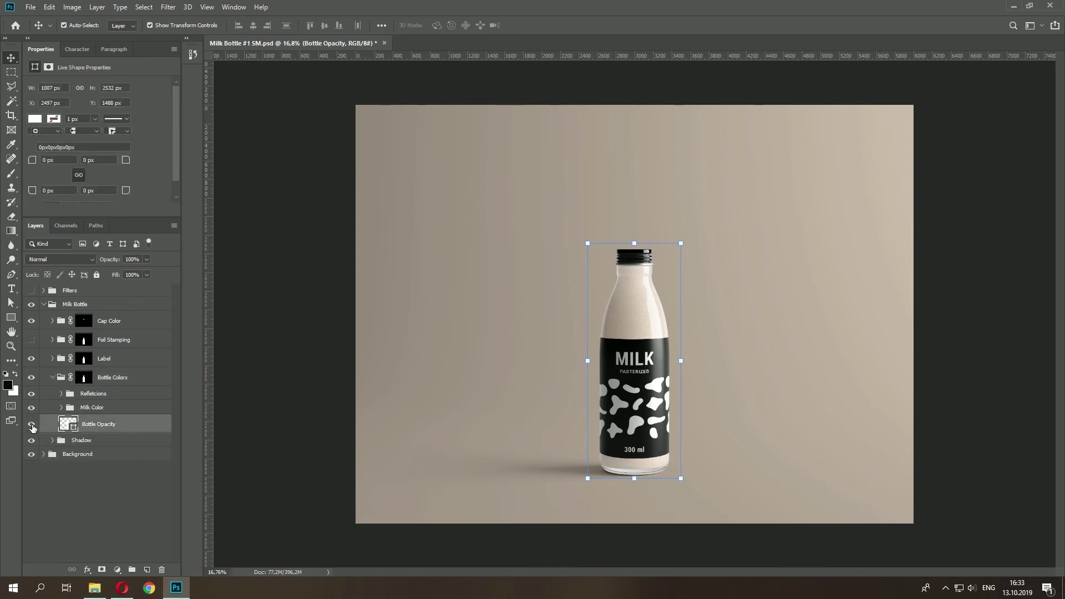
click(32, 425)
click(32, 425)
mouse_move(136, 272)
mouse_down()
mouse_move(102, 272)
mouse_move(162, 272)
mouse_move(147, 275)
mouse_up()
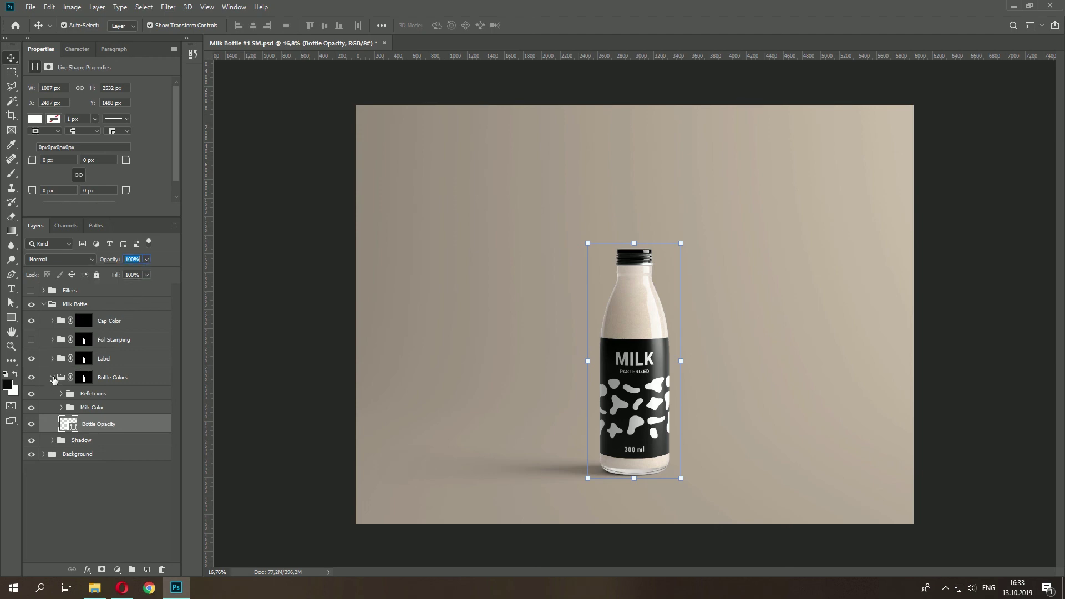